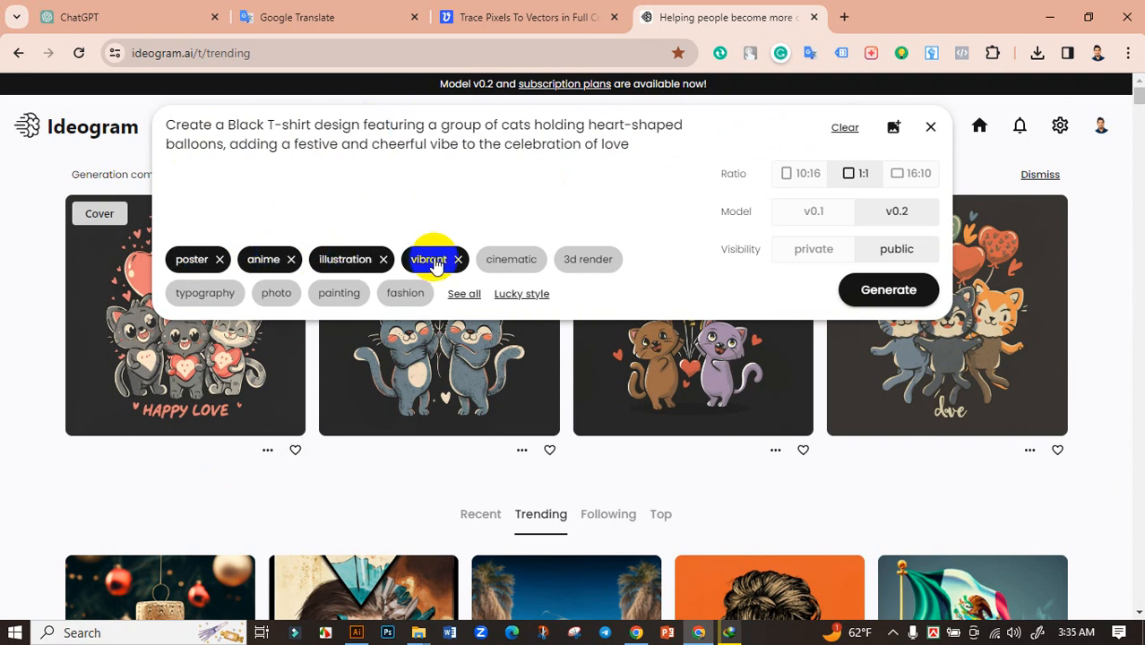
pyautogui.click(41, 201)
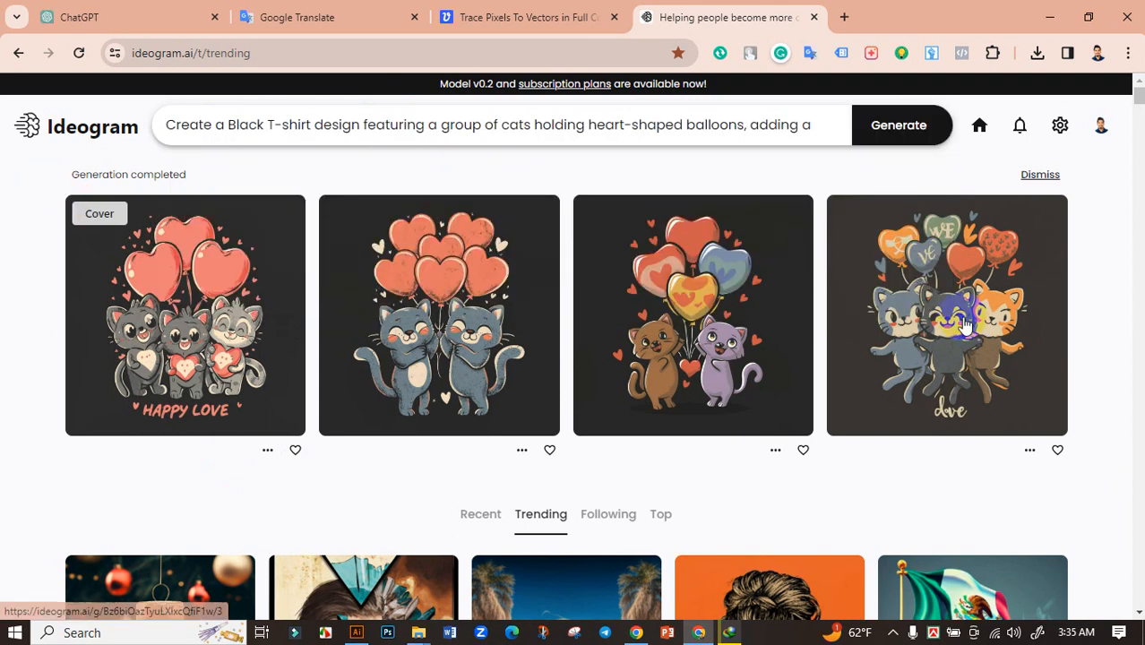
pyautogui.click(408, 132)
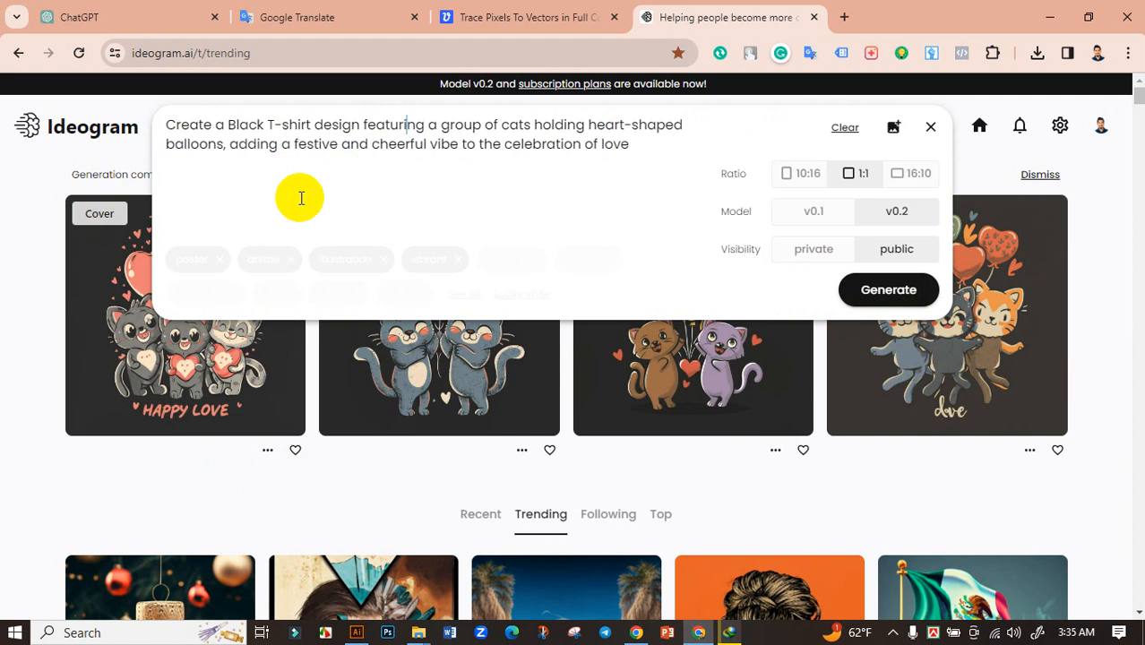
pyautogui.click(48, 237)
# Open the first generated image, with three cats and the HAPPY LOVE lettering, and save it as a JPEG in Downloads.
pyautogui.click(185, 305)
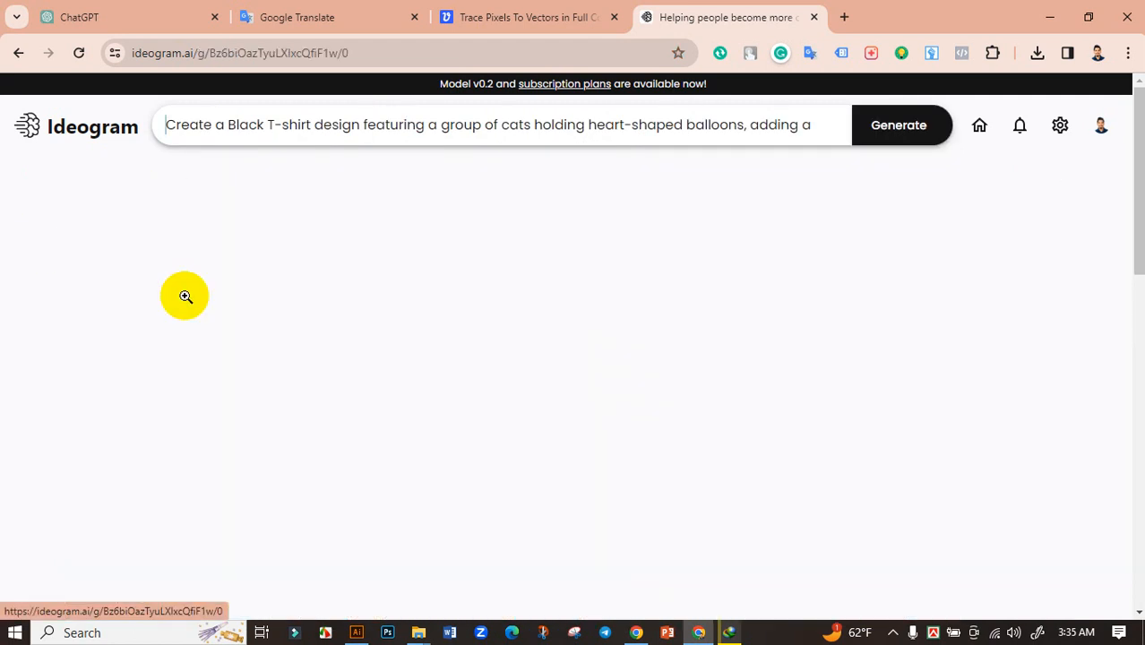
pyautogui.scroll(-3, 385, 362)
pyautogui.scroll(3, 384, 362)
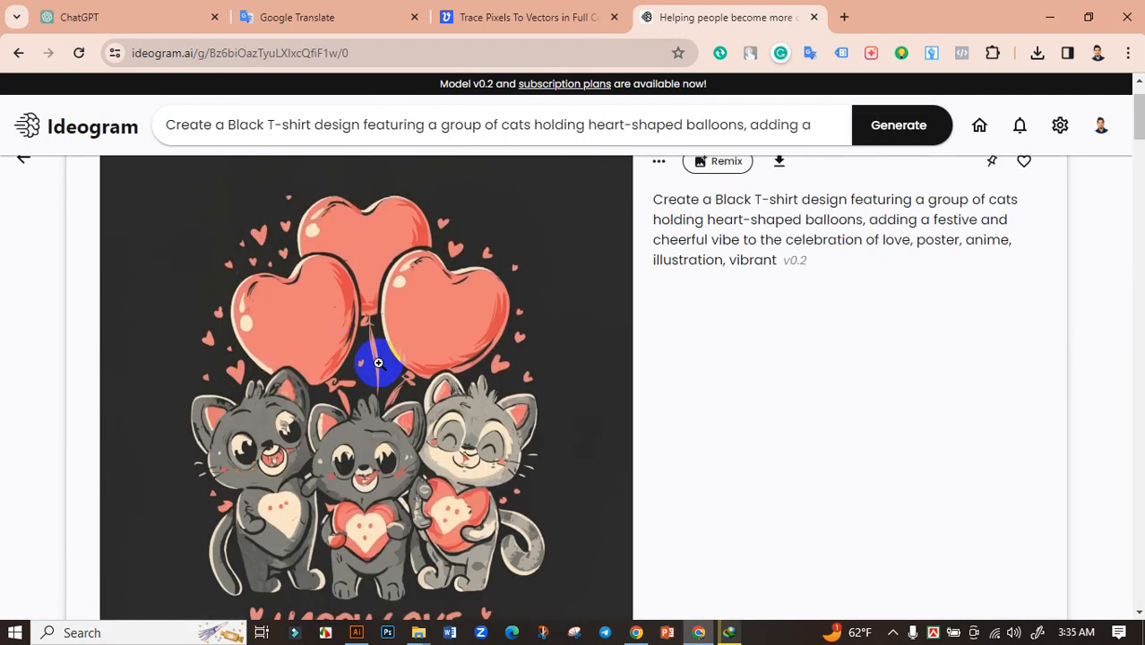
pyautogui.rightClick(340, 317)
pyautogui.click(363, 356)
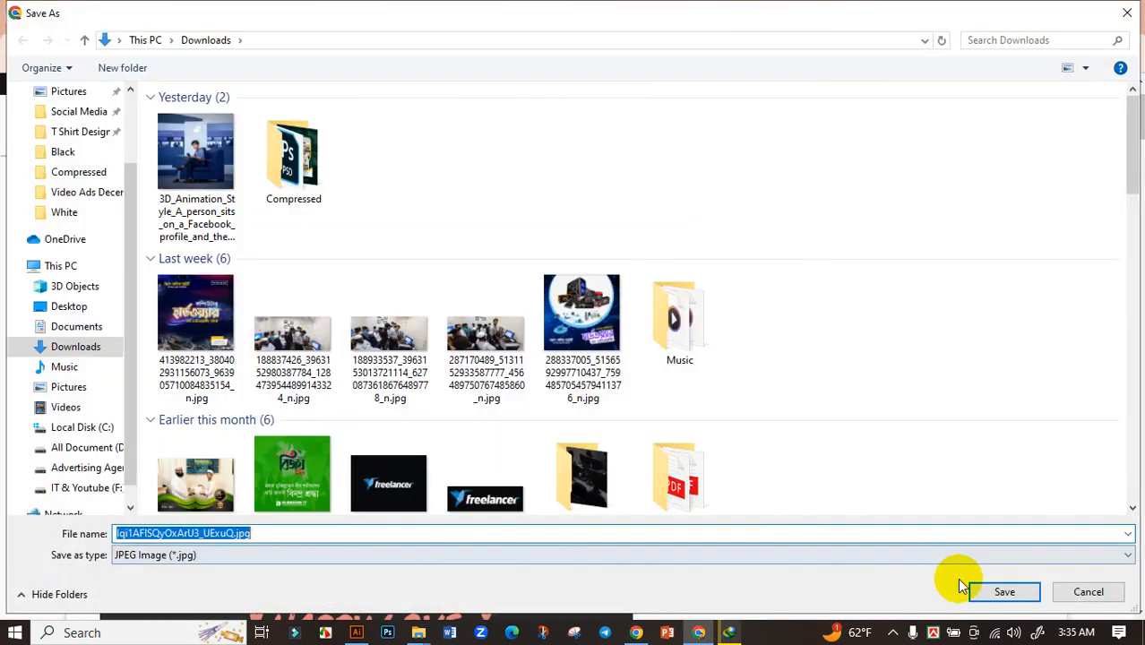
pyautogui.click(995, 594)
# Switch to Vectorizer.AI and upload Iqi1AFlSQyOxArU3_UExuQ.jpg from Downloads for vectorizing.
pyautogui.click(520, 15)
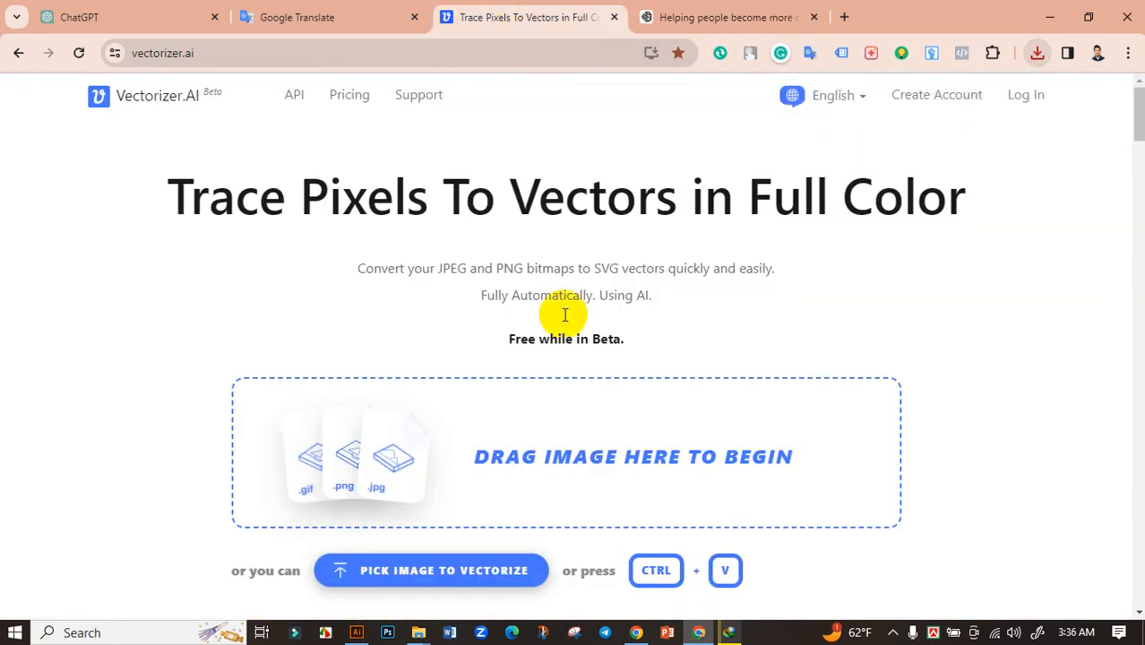
pyautogui.click(359, 439)
pyautogui.click(224, 148)
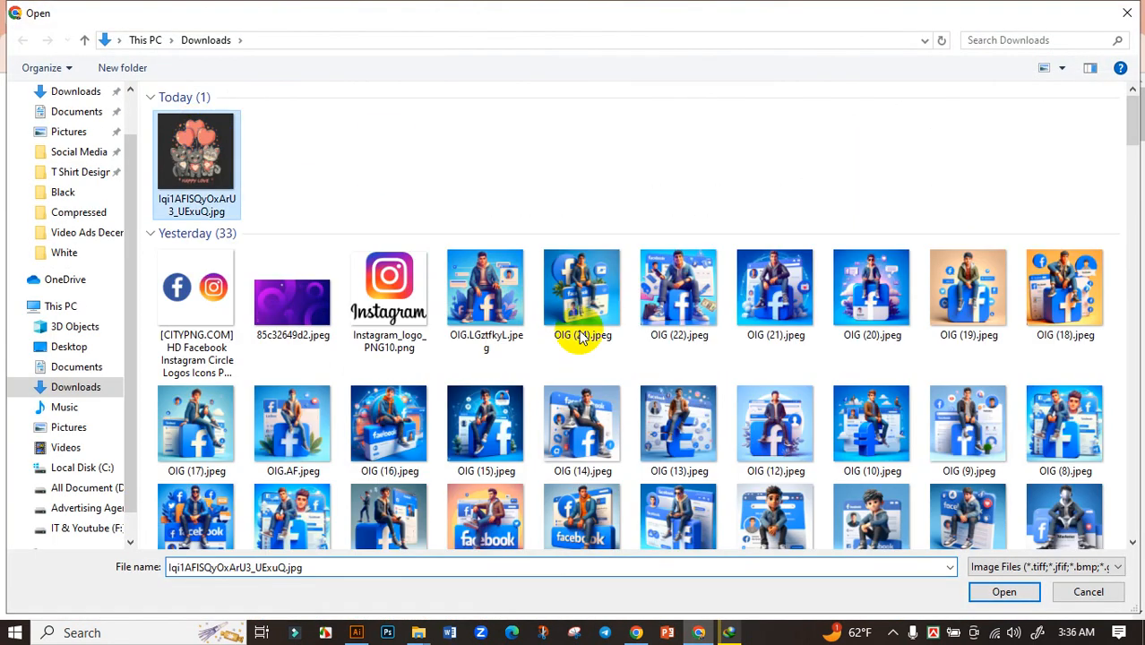
pyautogui.click(1001, 592)
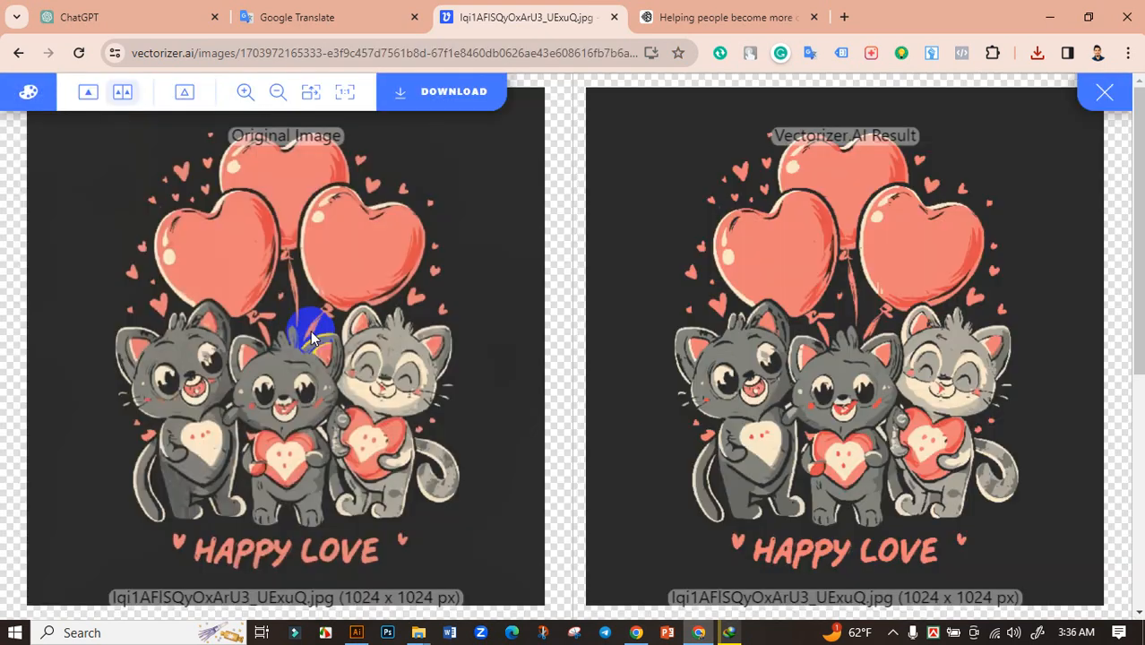
# Download the vectorized cat image in EPS format with the preset export options.
pyautogui.click(434, 98)
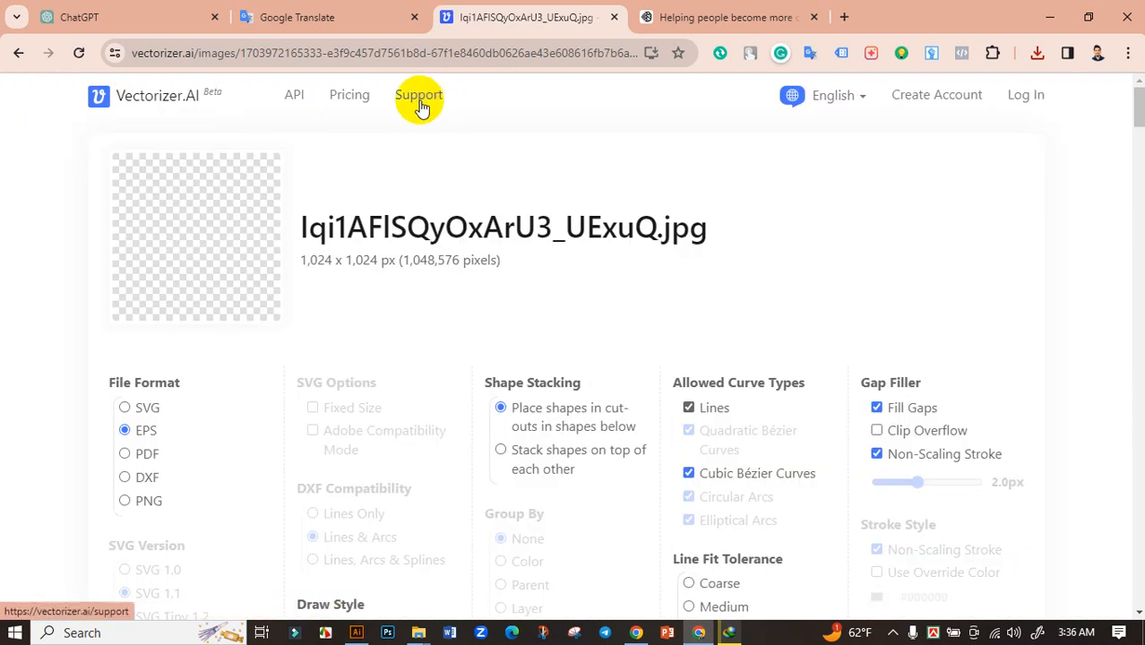
pyautogui.scroll(-5, 567, 266)
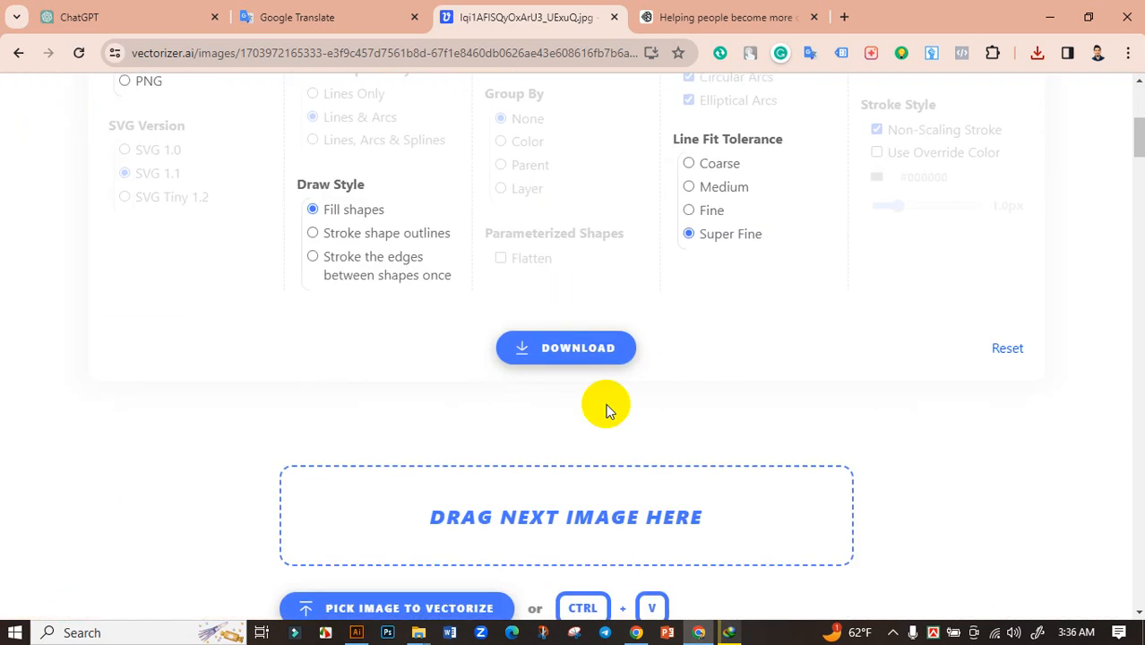
pyautogui.click(580, 367)
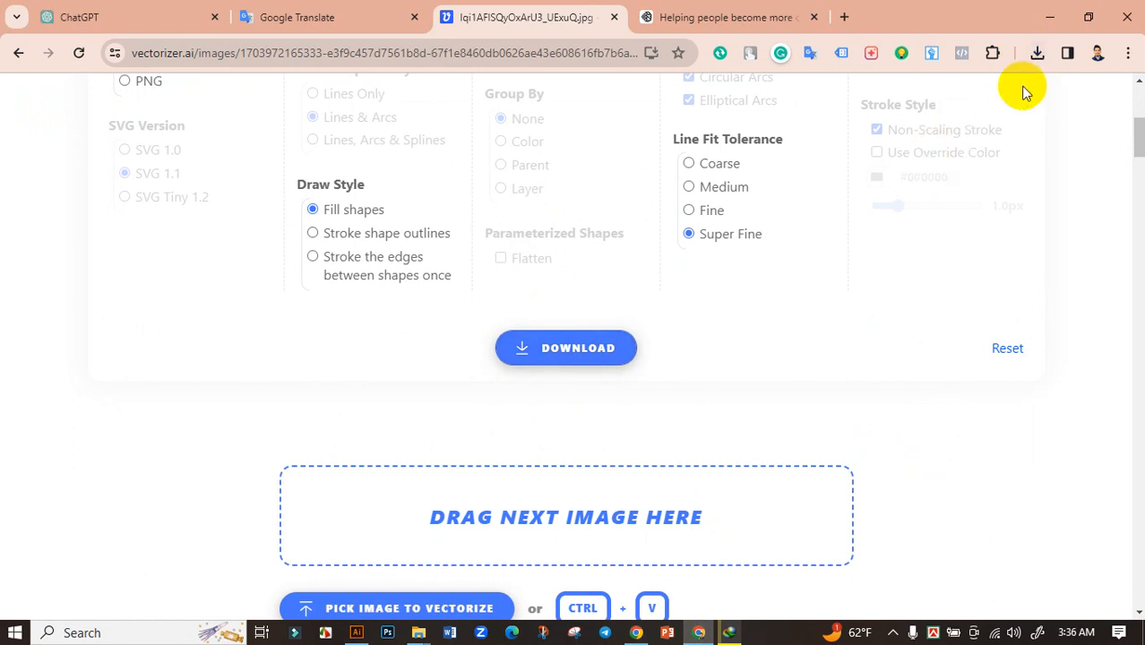
# Show the downloaded EPS in the Downloads folder and refresh the file listing.
pyautogui.click(1037, 53)
pyautogui.click(977, 129)
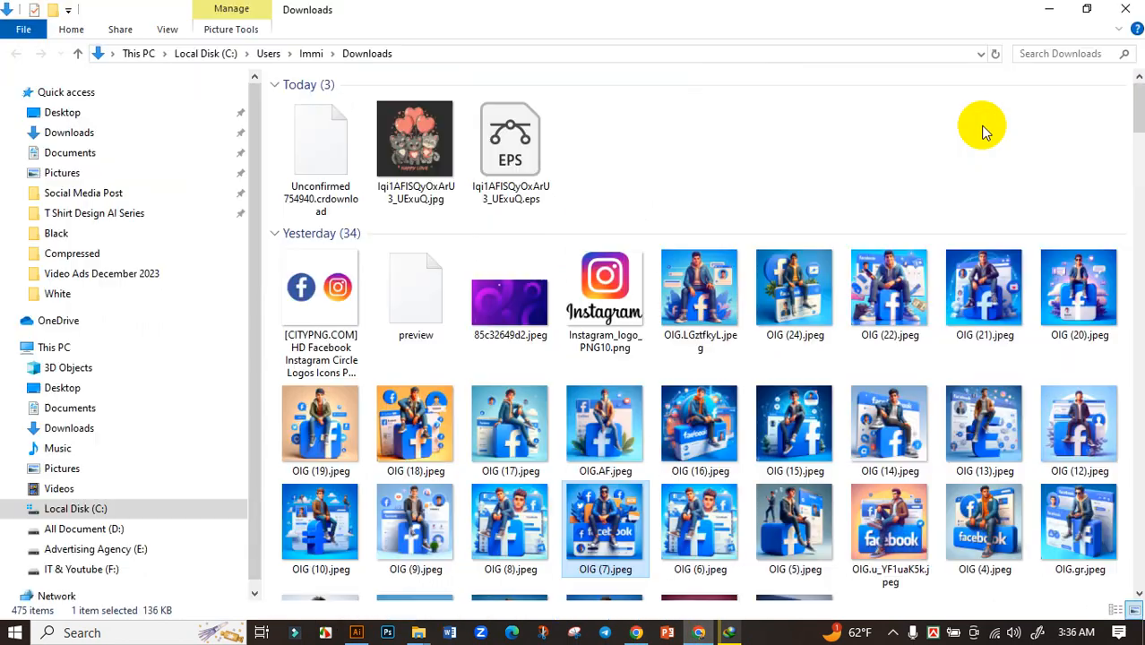
pyautogui.rightClick(641, 152)
pyautogui.click(686, 217)
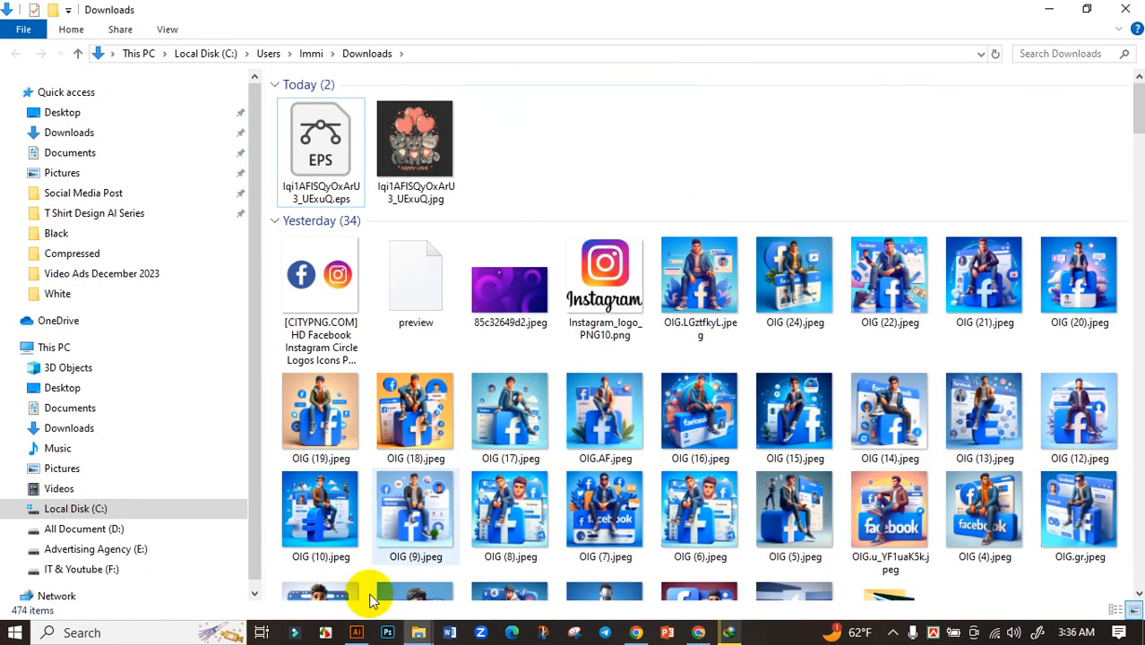
# Switch to Illustrator and create a portrait 11.9 x 17.9 in document with one artboard, RGB colour and 300 PPI.
pyautogui.click(356, 633)
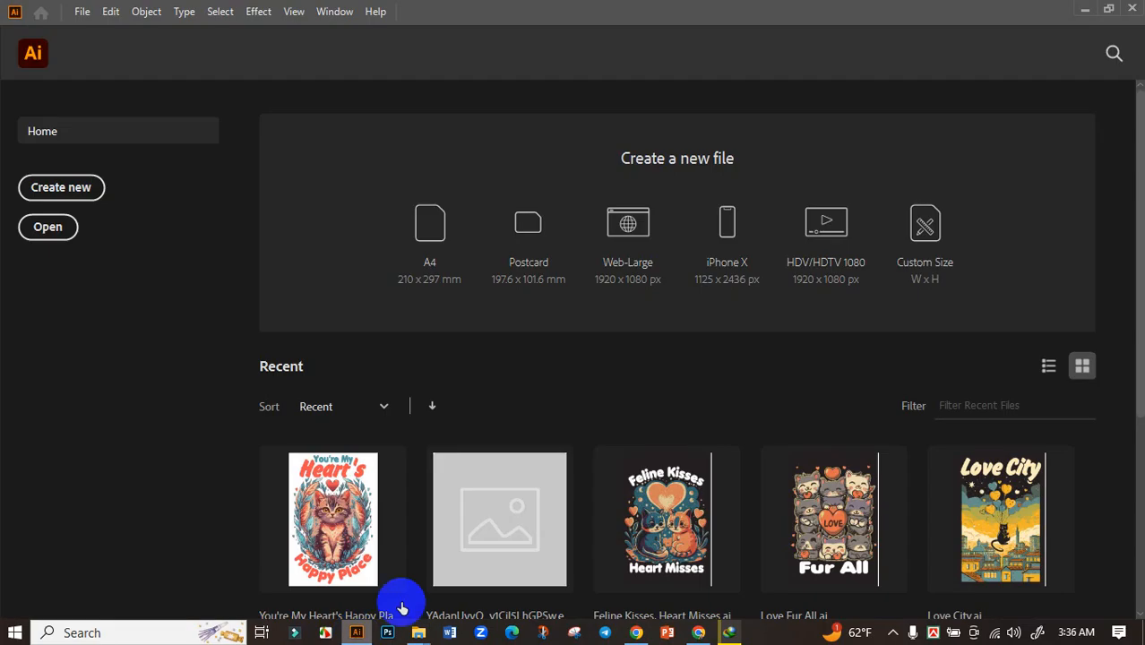
pyautogui.click(82, 195)
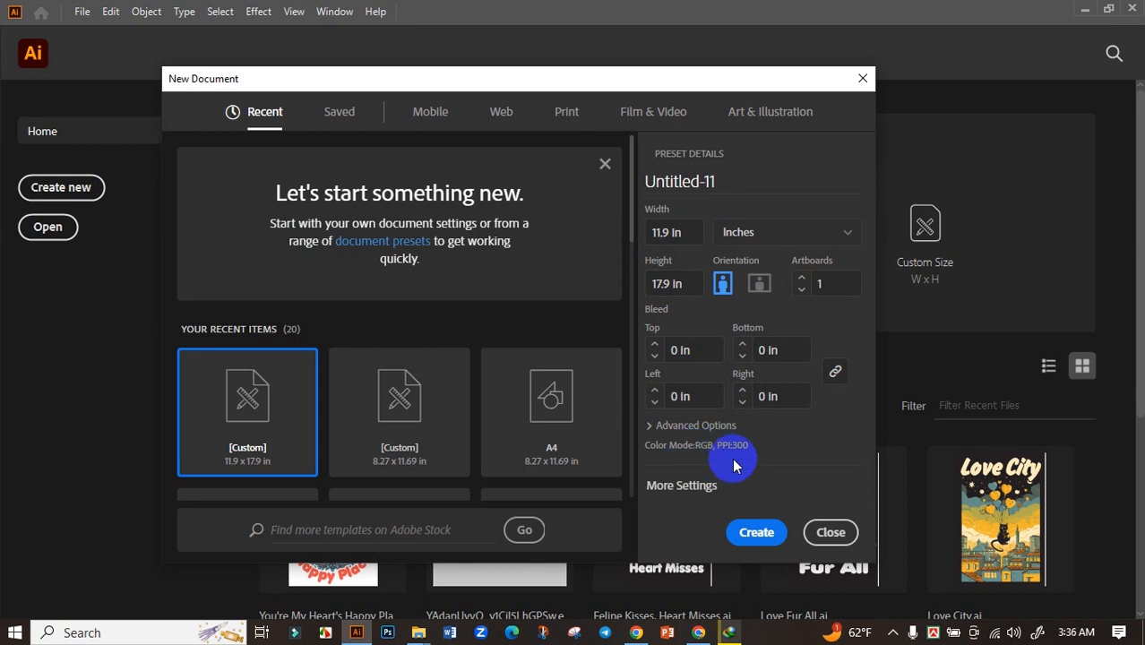
pyautogui.click(757, 532)
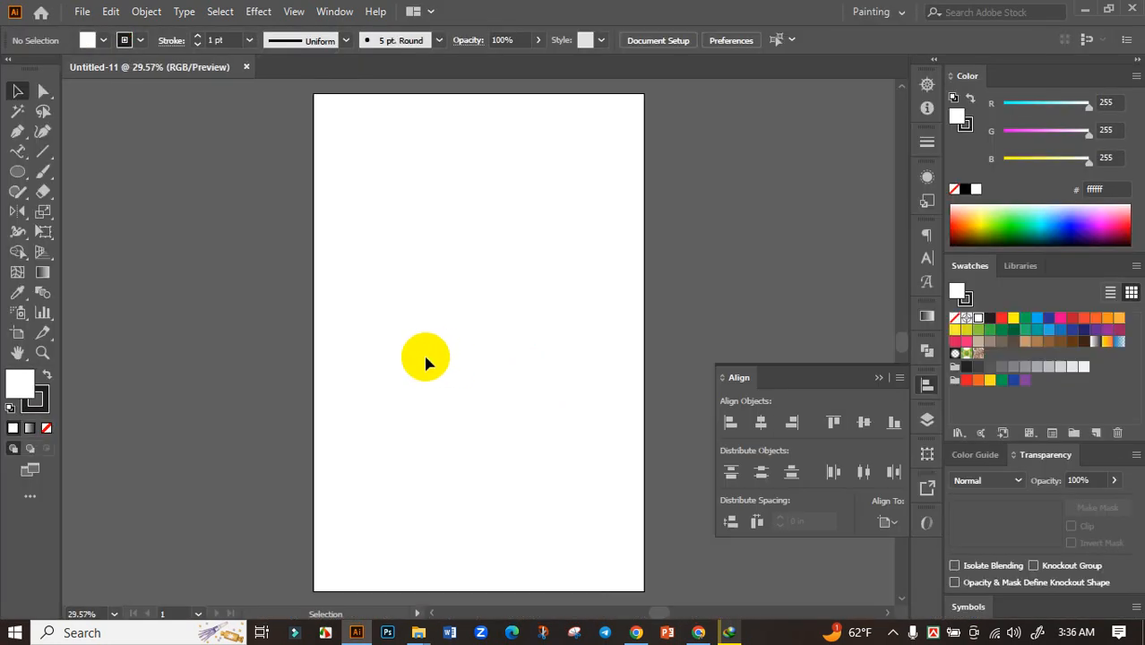
# Draw an 11.9 x 17.9 in rectangle covering the artboard and fill it with black (#231f20).
pyautogui.moveTo(17, 171); pyautogui.dragTo(87, 174)
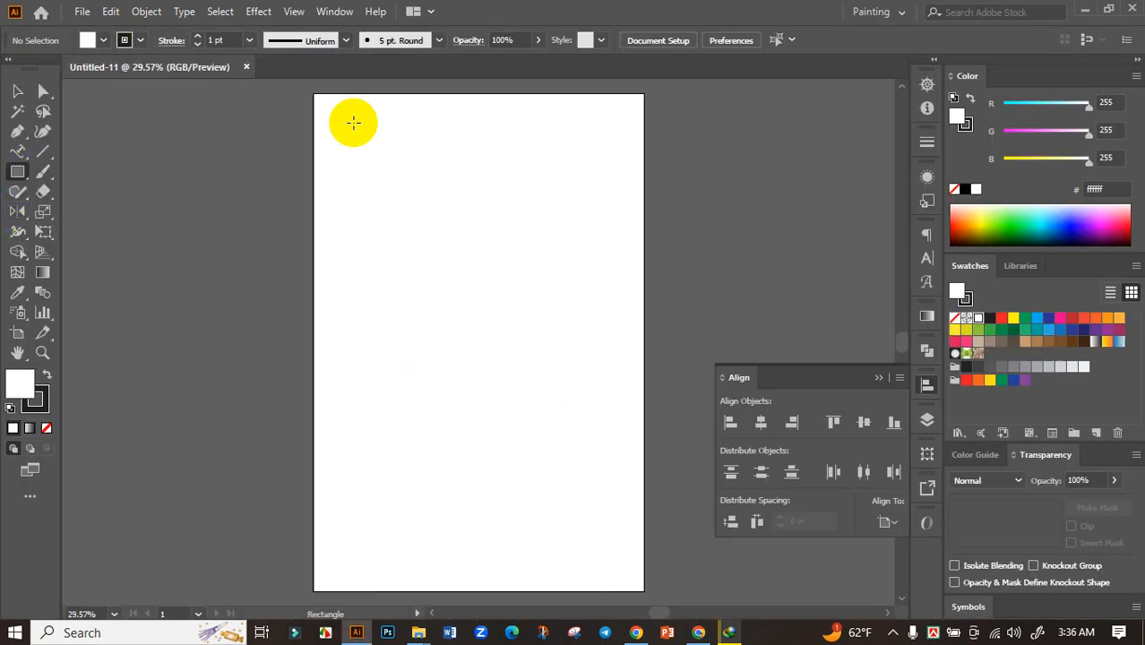
pyautogui.moveTo(312, 94); pyautogui.dragTo(644, 591)
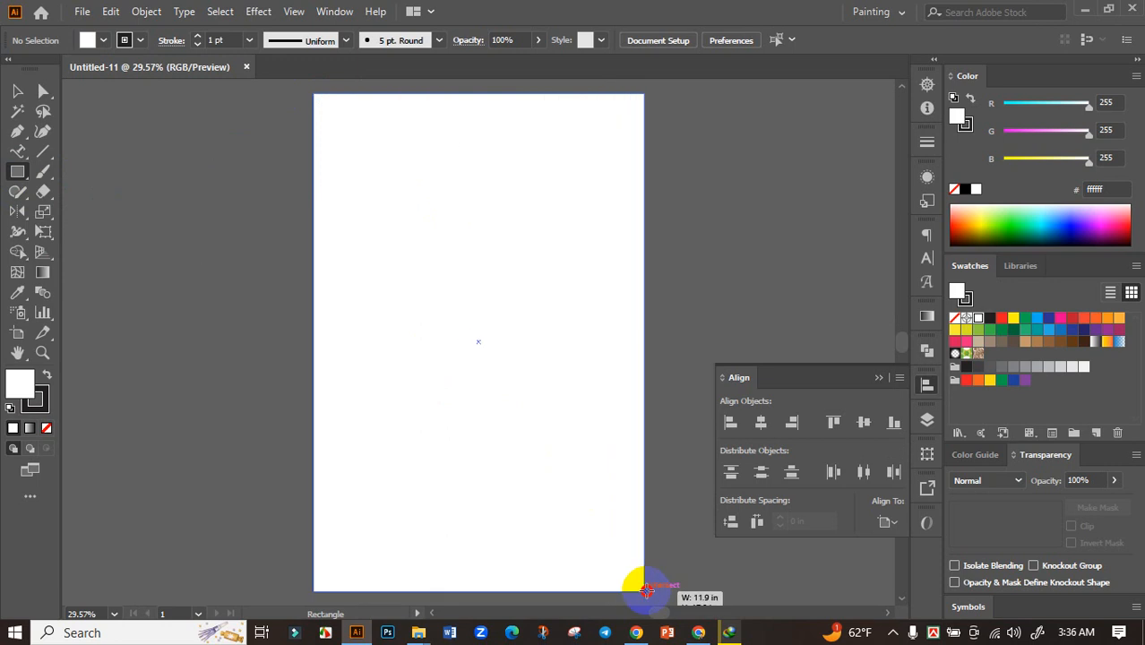
pyautogui.click(990, 317)
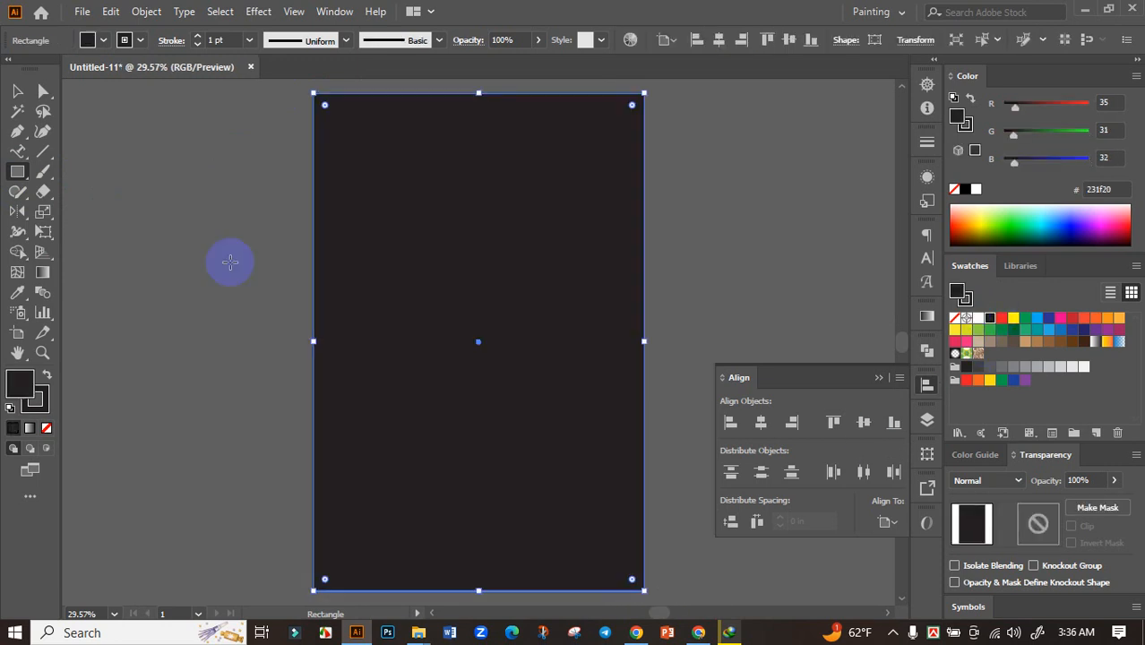
pyautogui.keyDown('ctrl'); pyautogui.click(136, 249); pyautogui.keyUp('ctrl')
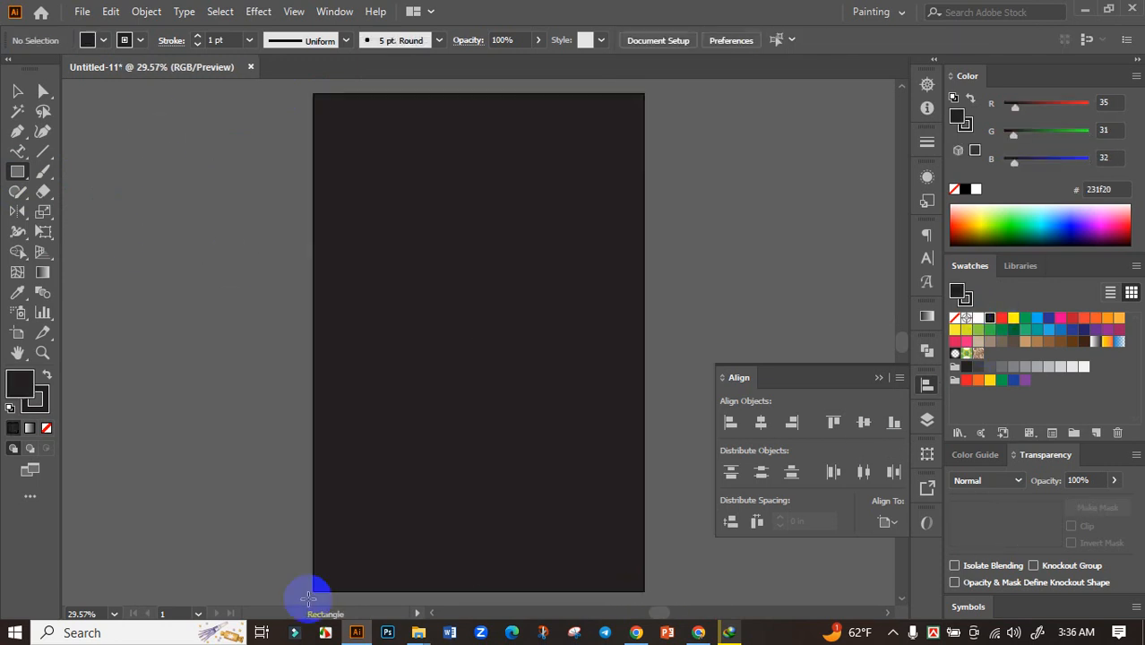
# Open the downloaded cat EPS from the Downloads folder in Illustrator and maximize the window.
pyautogui.moveTo(418, 632)
pyautogui.click(477, 491)
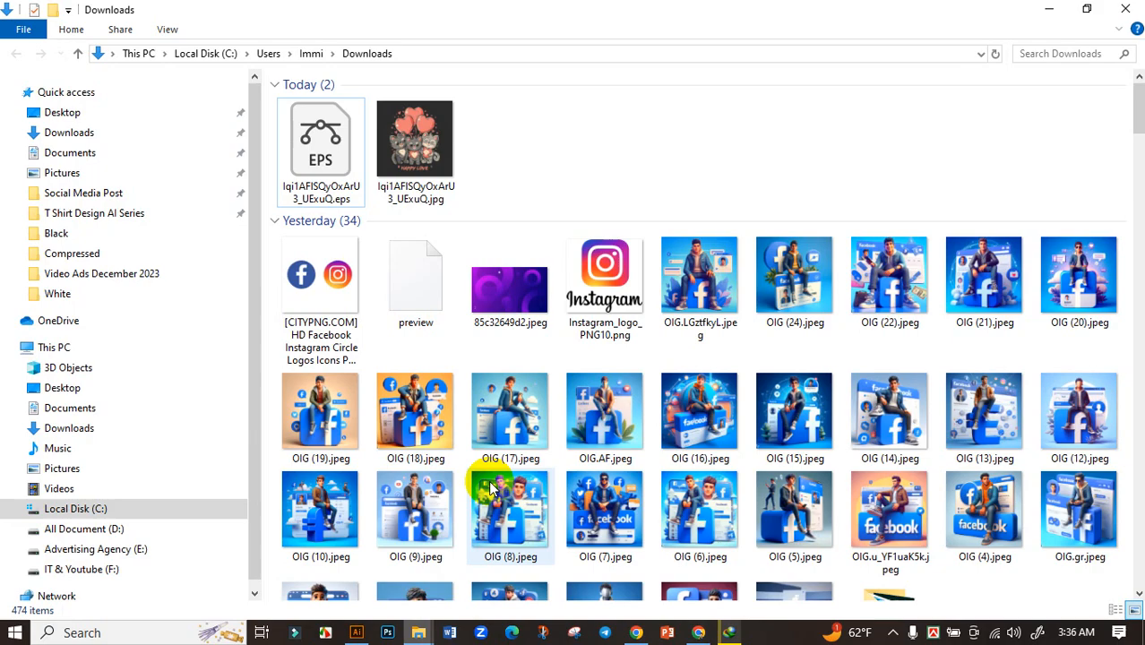
pyautogui.click(320, 157)
pyautogui.doubleClick(321, 156)
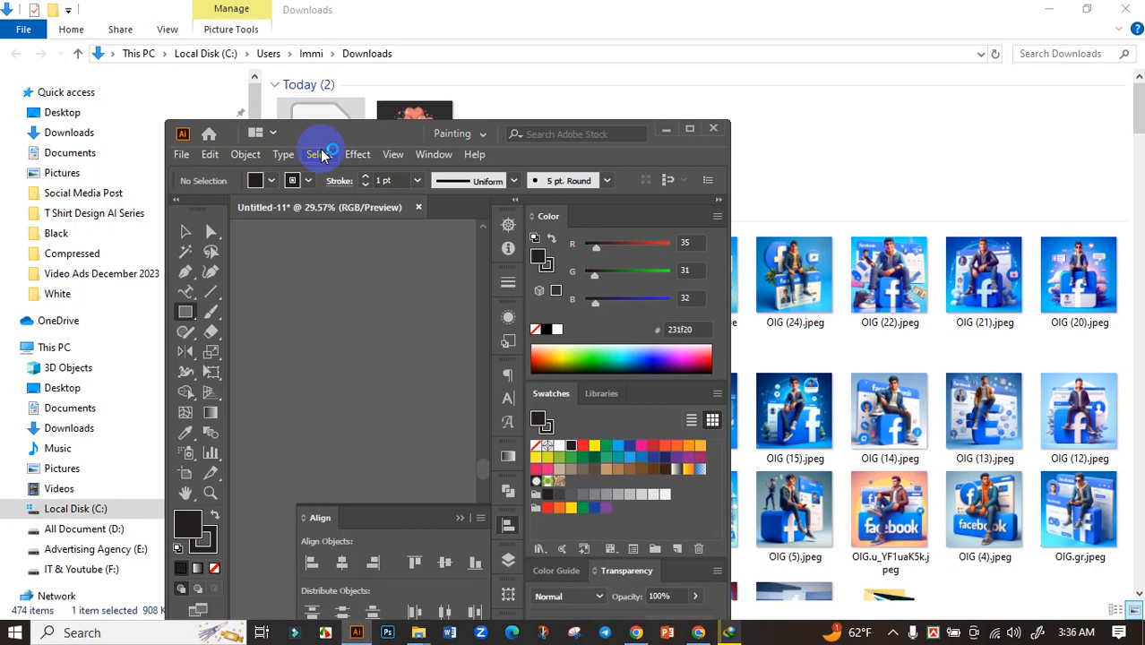
pyautogui.click(686, 128)
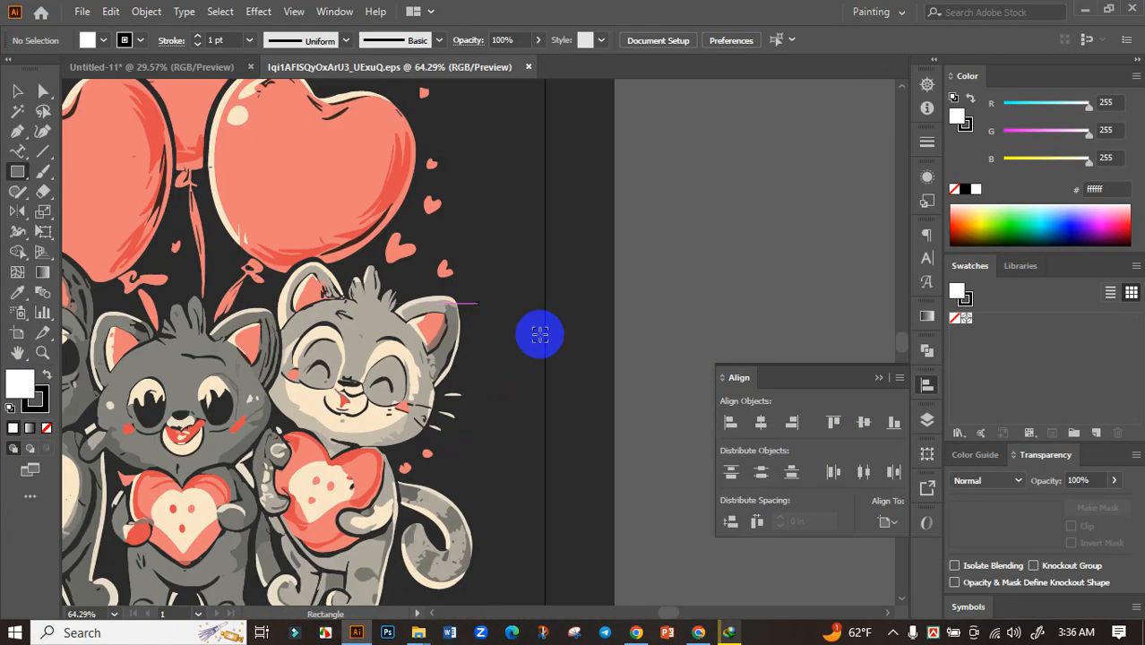
# Move the complete cat artwork off the artboard onto the empty canvas beside it.
pyautogui.hotkey('ctrl', '0')
pyautogui.click(17, 90)
pyautogui.moveTo(475, 297); pyautogui.dragTo(103, 268)
pyautogui.moveTo(194, 248); pyautogui.dragTo(414, 268)
# Draw a diagonal line beside the artwork, select all matching unfilled strokes with the Magic Wand, and delete them.
pyautogui.click(43, 150)
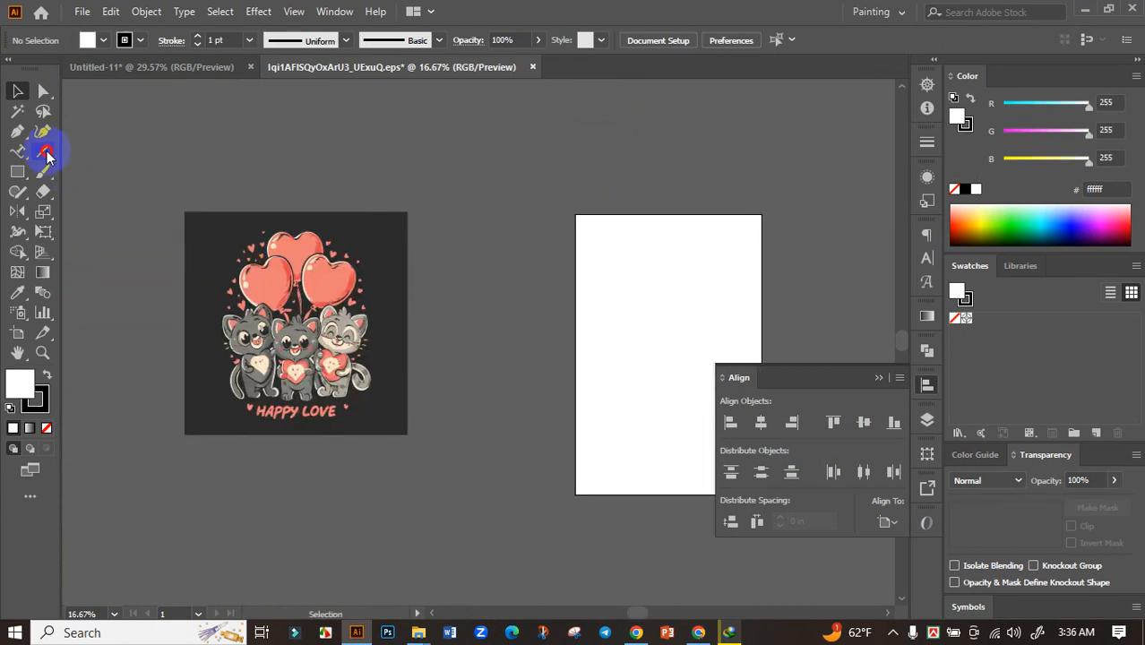
pyautogui.moveTo(485, 416); pyautogui.dragTo(541, 152)
pyautogui.click(16, 115)
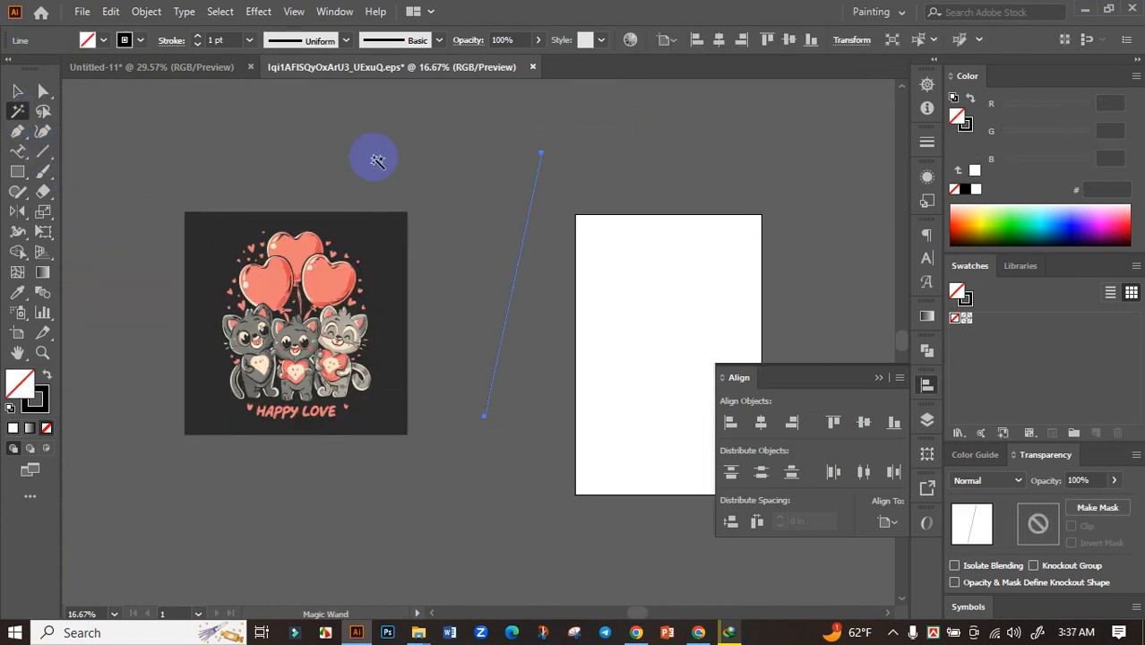
pyautogui.click(536, 194)
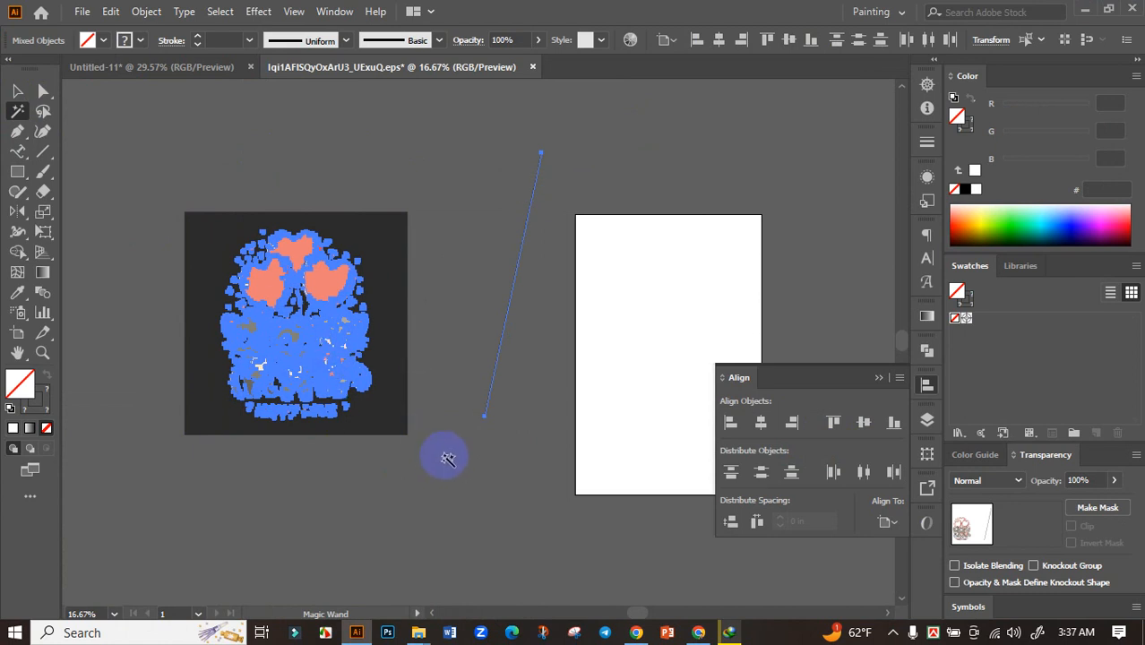
pyautogui.click(448, 459)
# Ungroup the cat artwork and delete its dark square background.
pyautogui.click(16, 93)
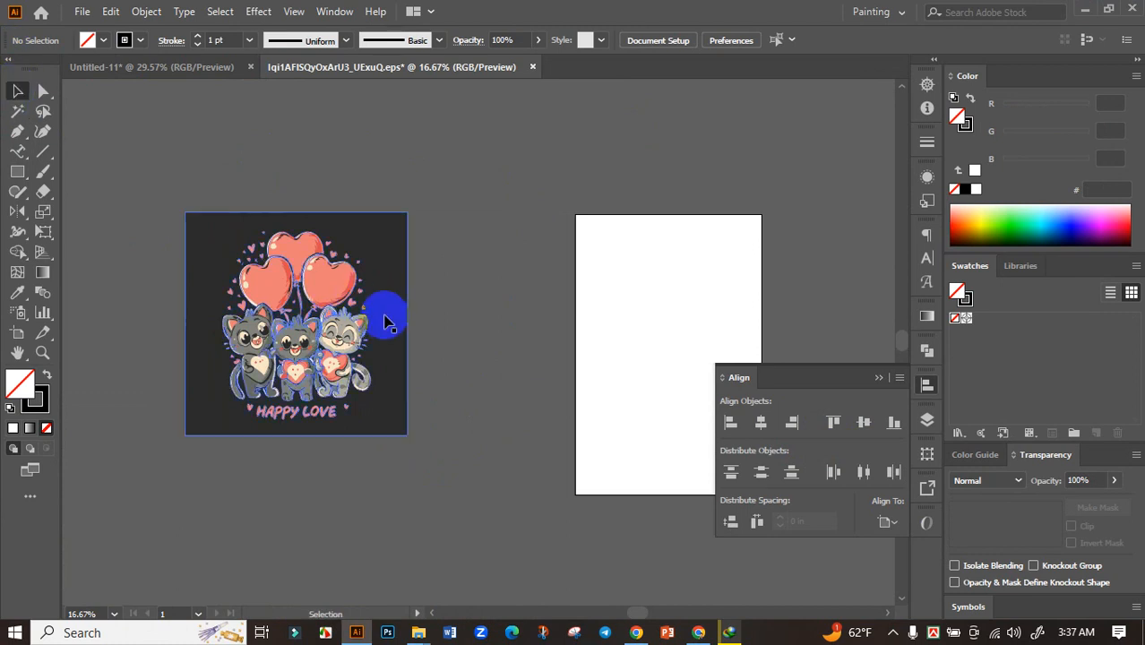
pyautogui.rightClick(385, 301)
pyautogui.click(437, 441)
pyautogui.click(426, 383)
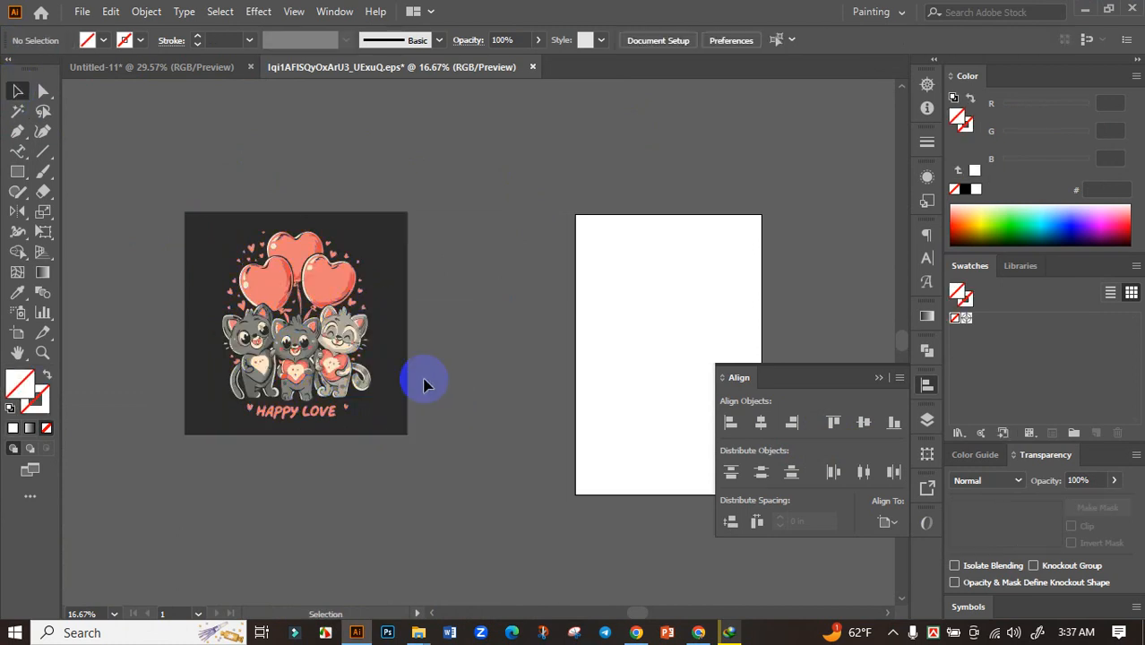
pyautogui.scroll(1, 387, 378)
pyautogui.click(386, 378)
pyautogui.press('Delete')
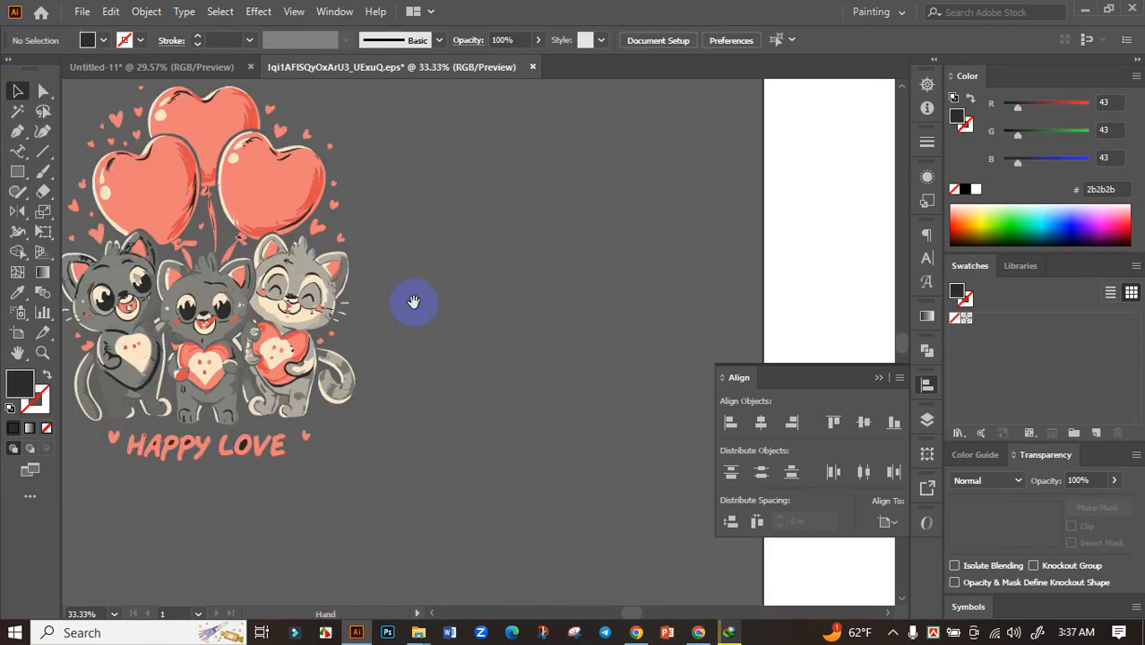
# Delete the HAPPY LOVE lettering below the cats together with its leftover dark pieces, keeping the small hearts.
pyautogui.moveTo(413, 302); pyautogui.dragTo(592, 321)
pyautogui.scroll(1, 483, 480)
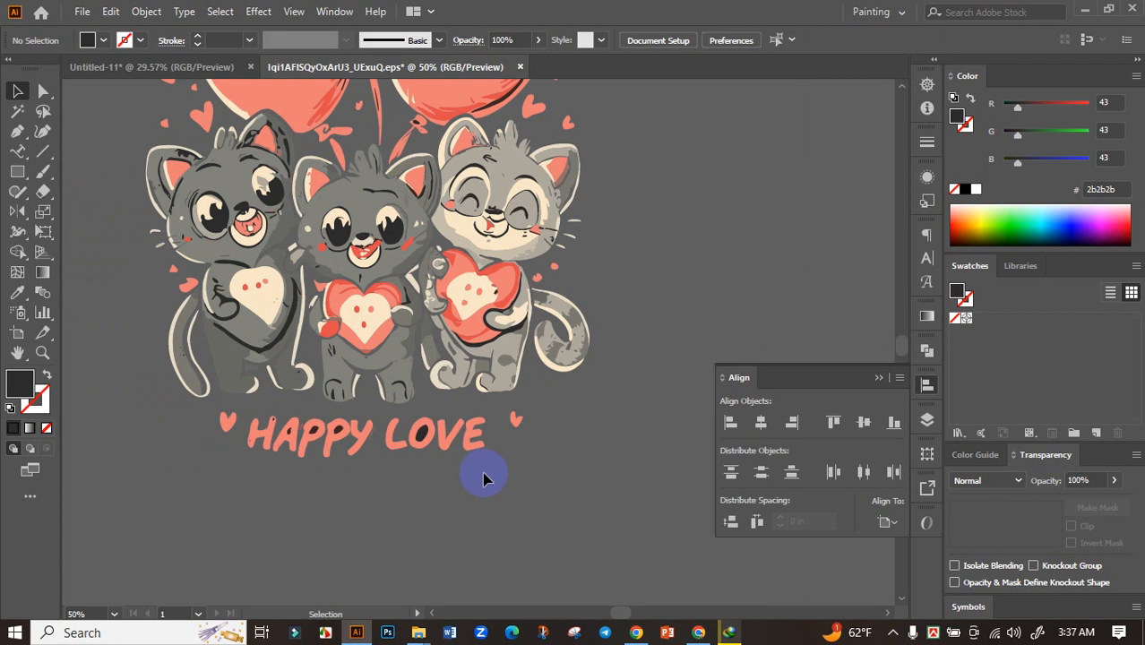
pyautogui.click(260, 430)
pyautogui.press('Delete')
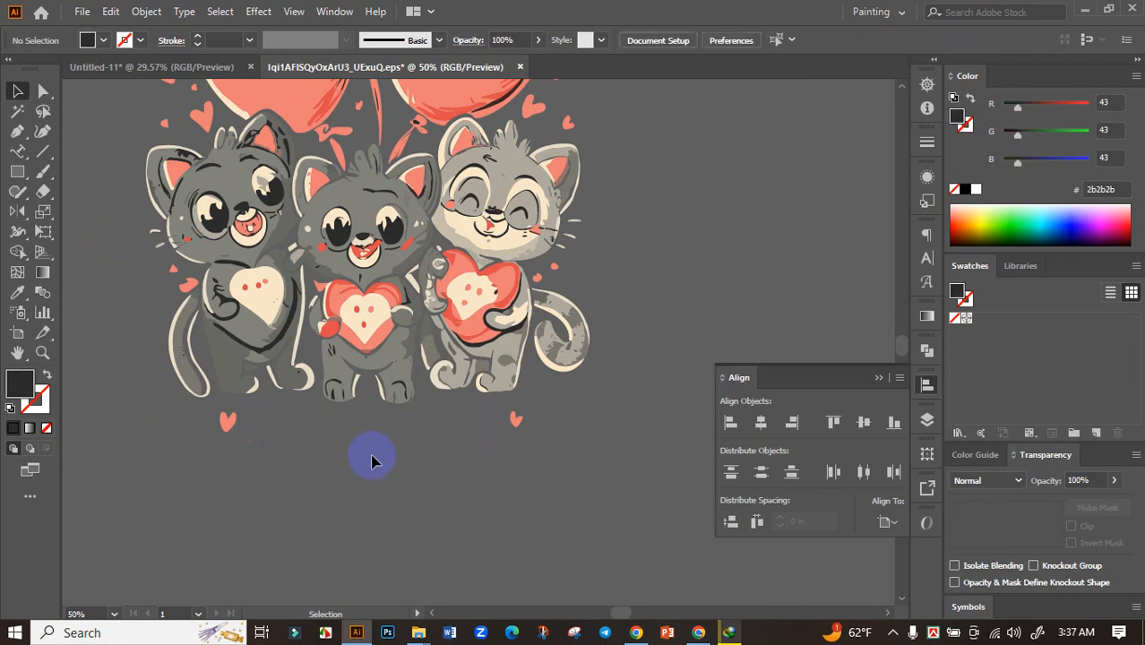
pyautogui.click(265, 458)
pyautogui.press('Delete')
# Group all the remaining cat and balloon artwork and bring it onto the black artboard of the Untitled-11 document.
pyautogui.scroll(-2, 536, 463)
pyautogui.hotkey('ctrl', 'a')
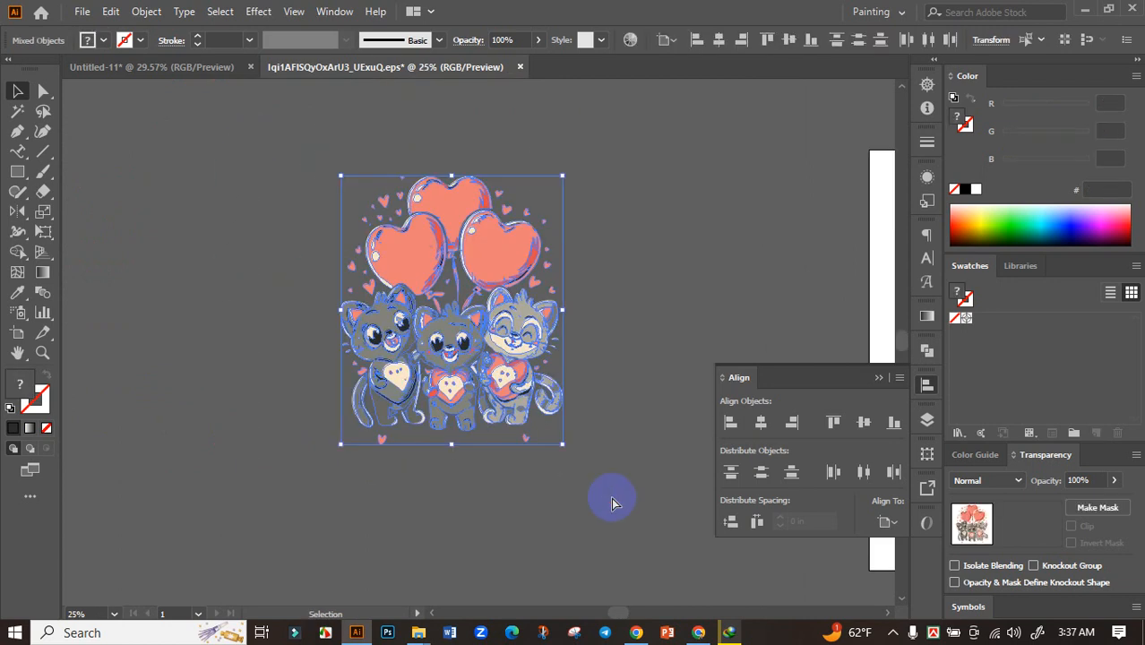
pyautogui.moveTo(529, 384); pyautogui.dragTo(468, 286)
pyautogui.scroll(-3, 473, 305)
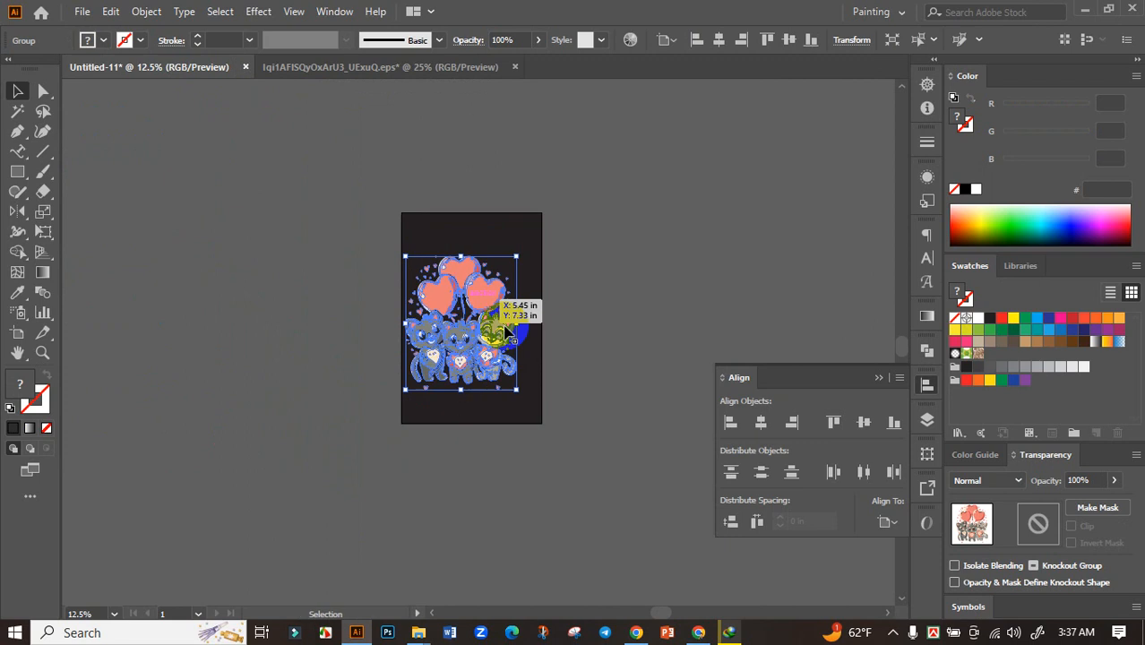
# Centre the cat group horizontally on the black artboard and enlarge it to nearly fill the width.
pyautogui.click(668, 347)
pyautogui.scroll(2, 514, 343)
pyautogui.click(477, 330)
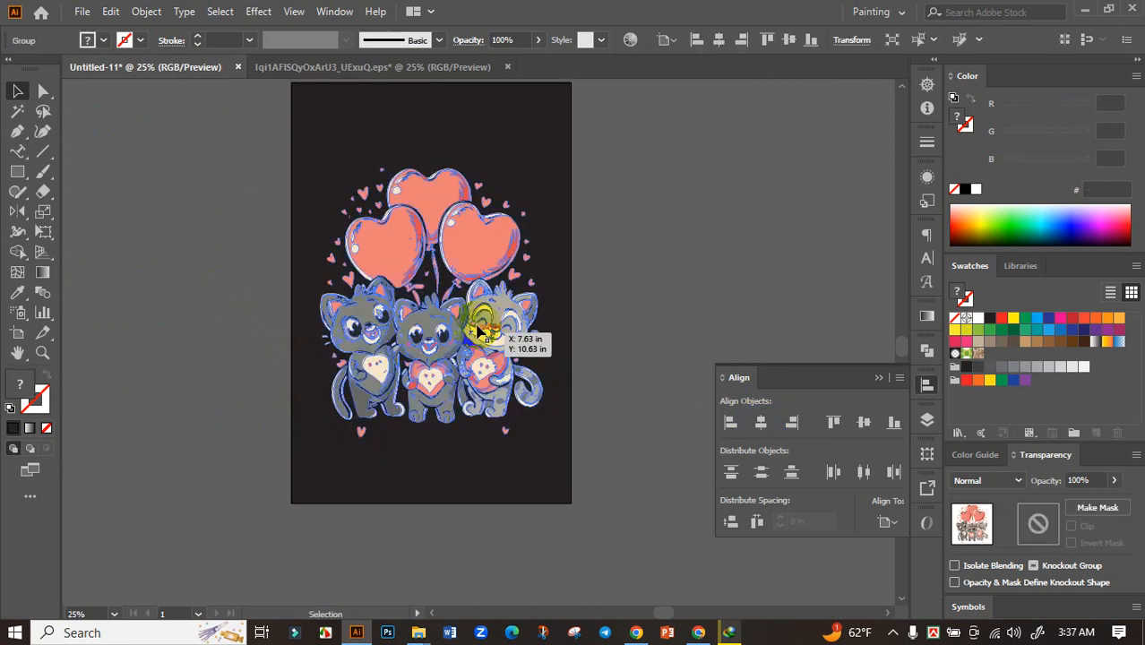
pyautogui.moveTo(432, 170); pyautogui.dragTo(435, 148)
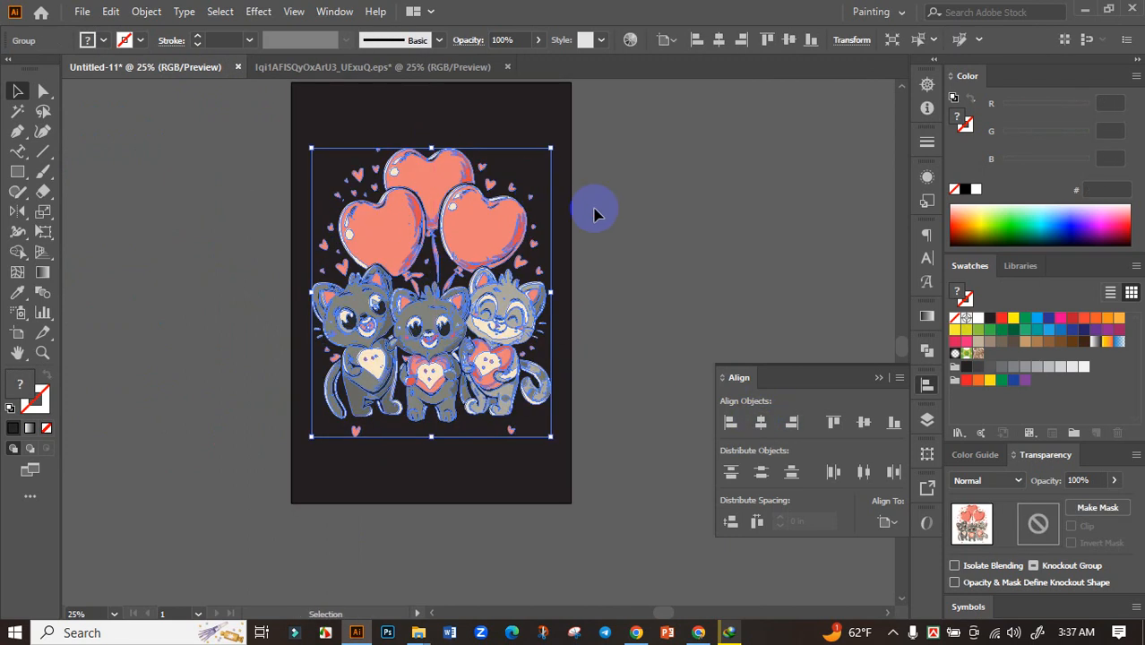
# Switch to the ChatGPT conversation in the browser and copy the slogan "Love is Meowtual, Right?".
pyautogui.click(663, 336)
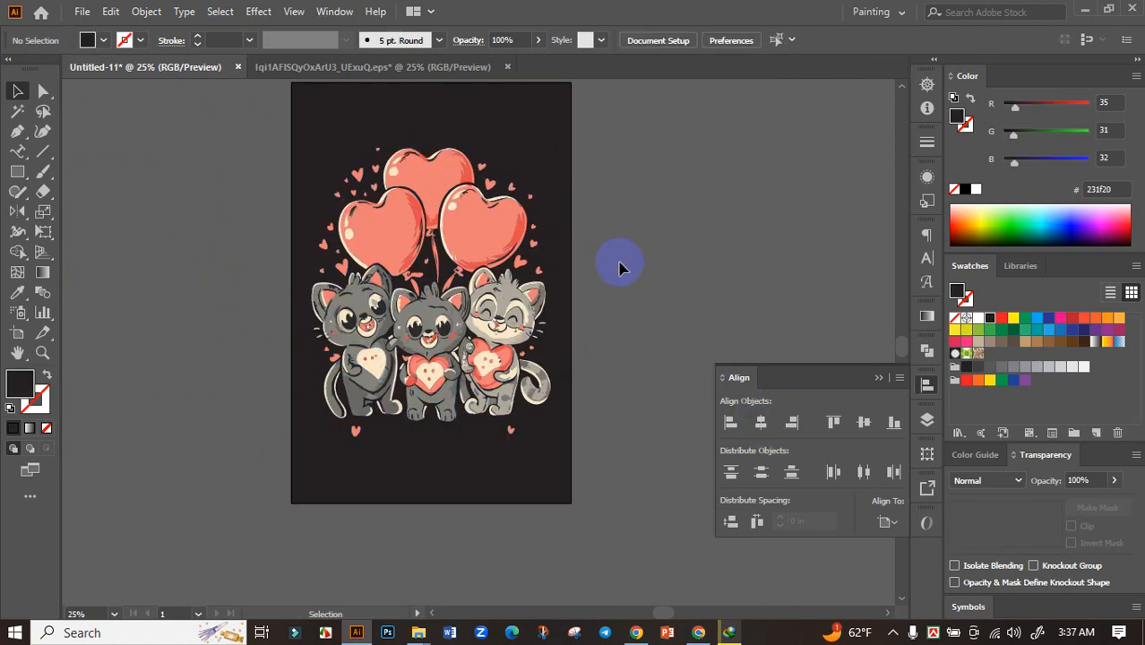
pyautogui.moveTo(619, 260); pyautogui.dragTo(583, 347)
pyautogui.click(700, 634)
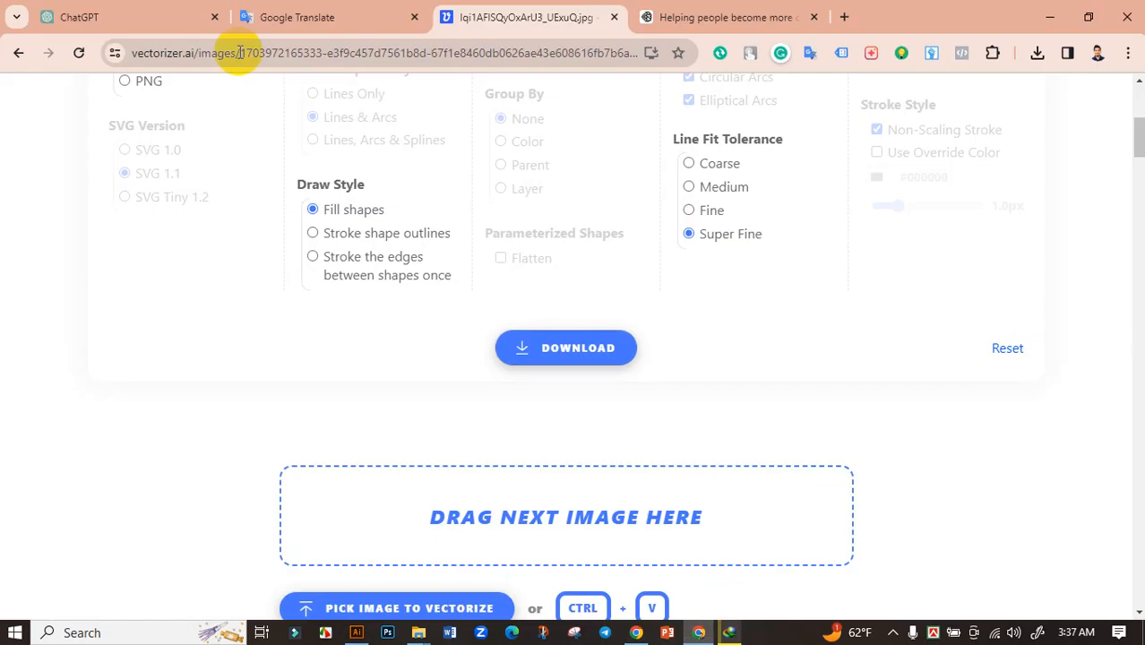
pyautogui.click(146, 15)
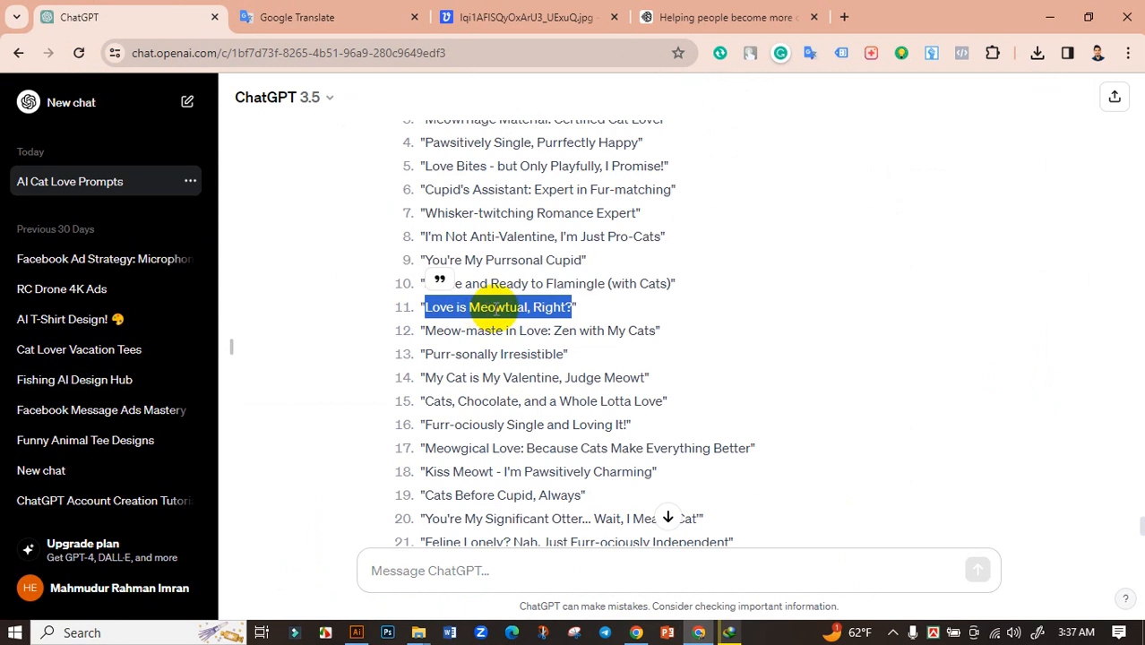
pyautogui.moveTo(505, 308); pyautogui.dragTo(484, 315)
pyautogui.click(507, 308)
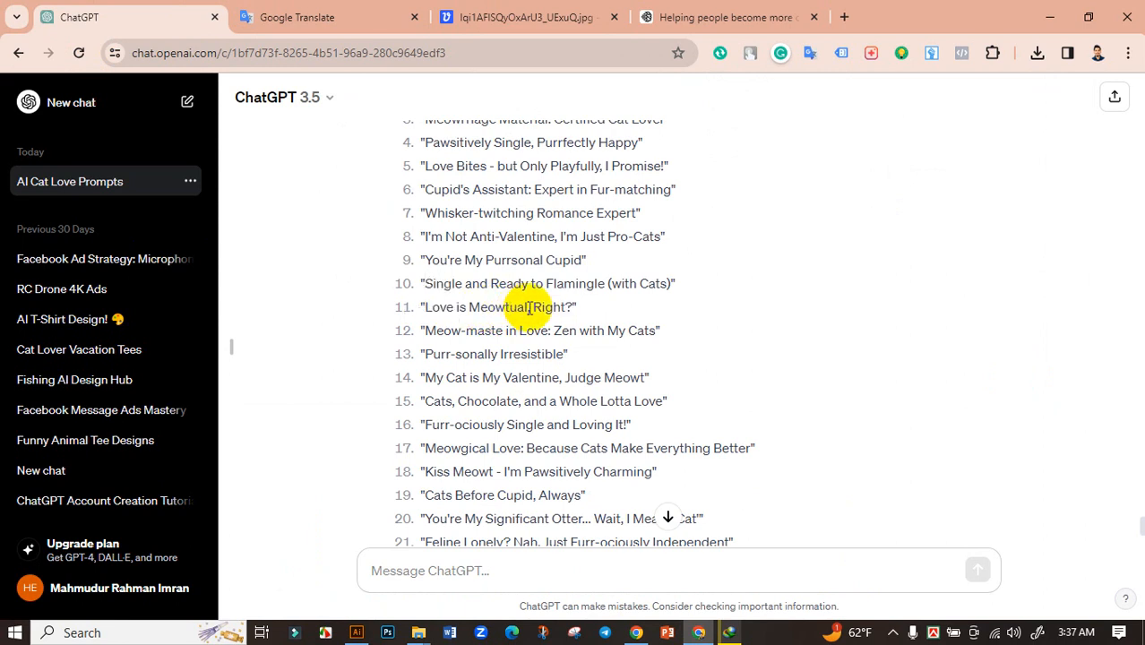
pyautogui.moveTo(571, 305); pyautogui.dragTo(422, 306)
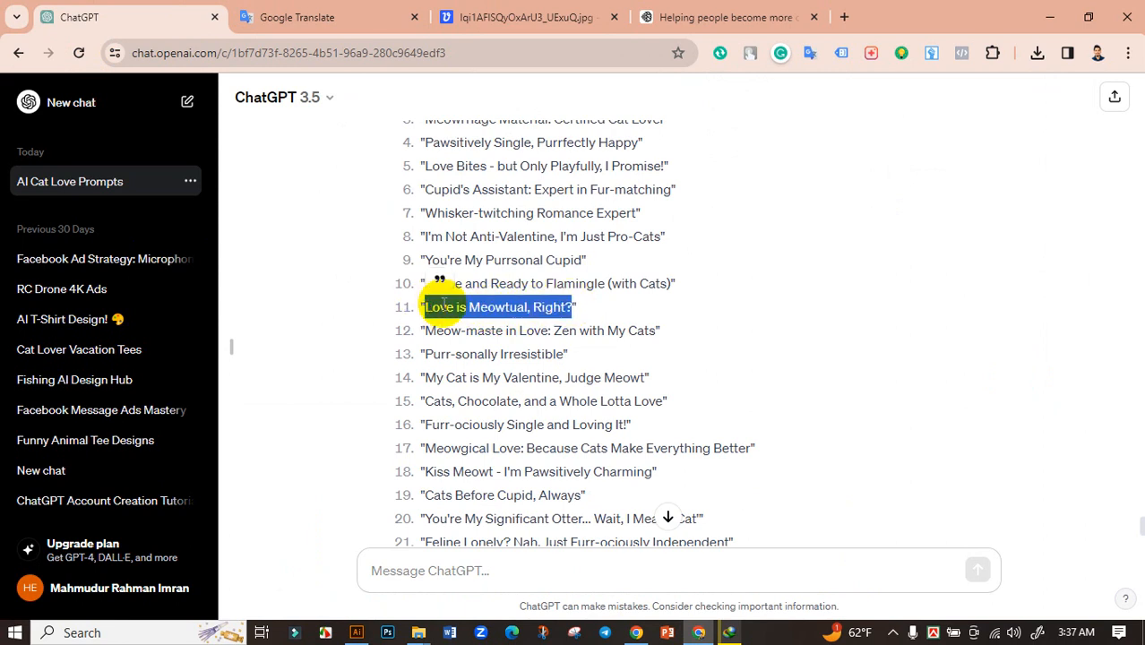
pyautogui.rightClick(462, 310)
pyautogui.click(517, 323)
# Back in Illustrator, paste the slogan beside the black artboard and enlarge it to about 71 pt.
pyautogui.click(357, 633)
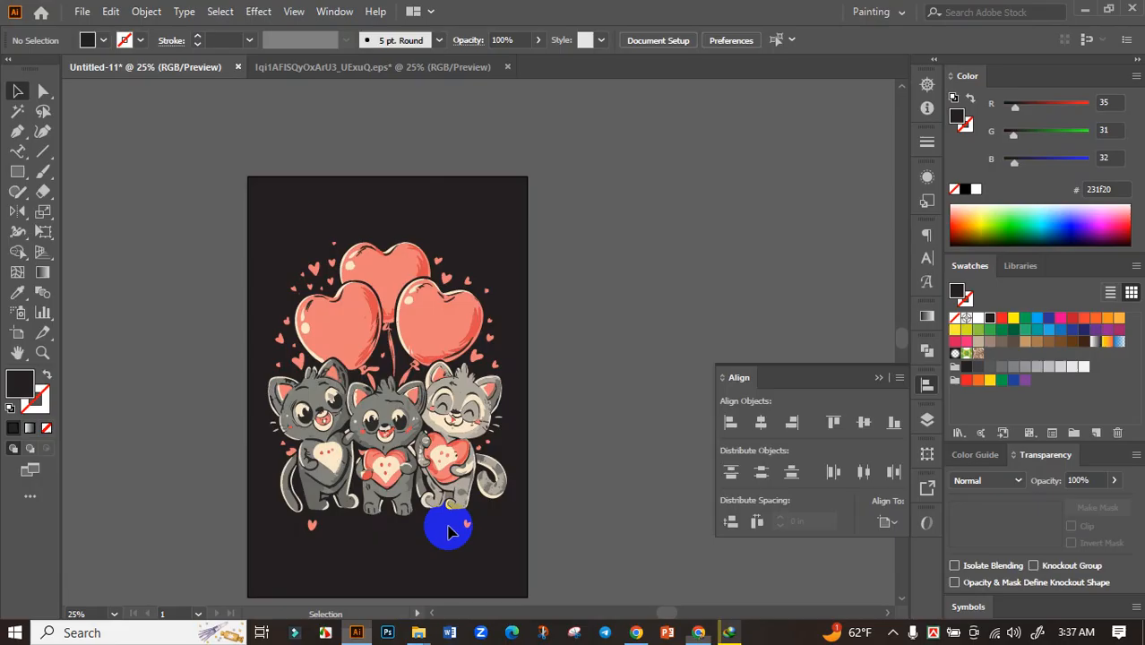
pyautogui.hscroll(5, 529, 376)
pyautogui.hotkey('ctrl', 'v')
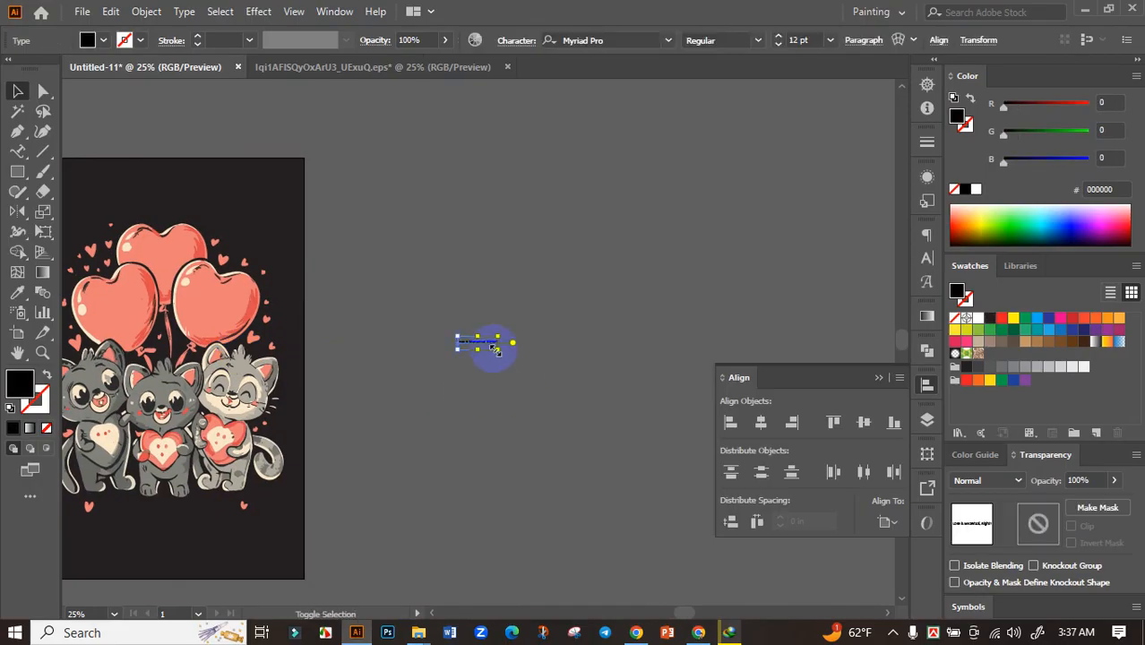
pyautogui.moveTo(497, 349); pyautogui.dragTo(697, 364)
# Cut "Love is" out of the slogan and paste it as separate text above the balloons on the artboard.
pyautogui.doubleClick(487, 355)
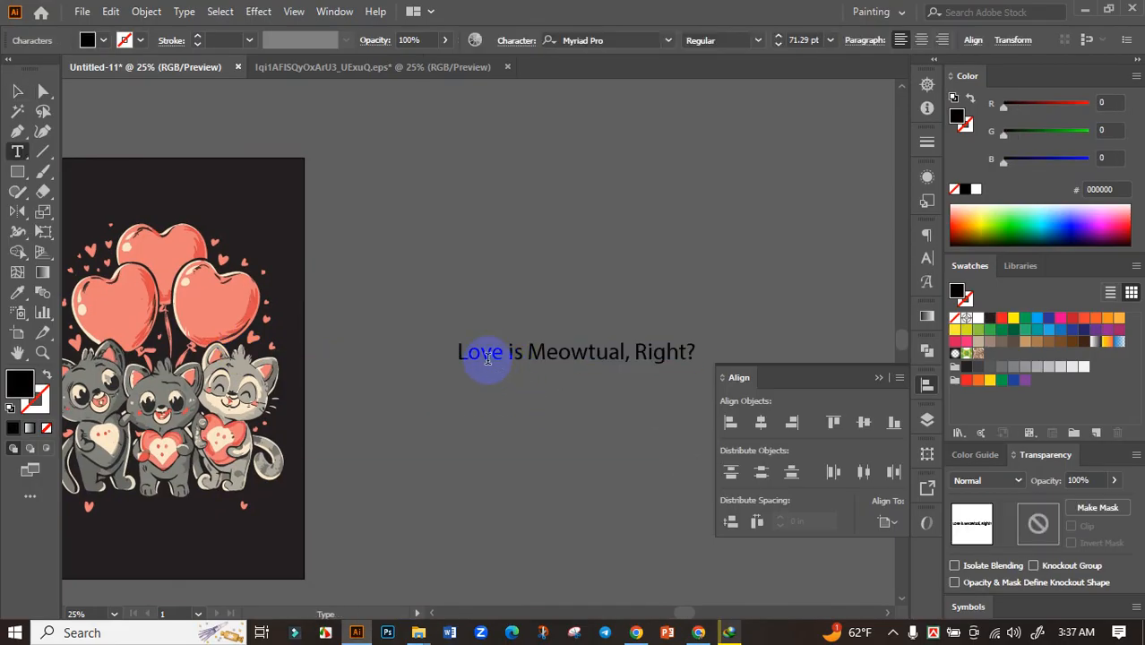
pyautogui.moveTo(502, 353); pyautogui.dragTo(460, 357)
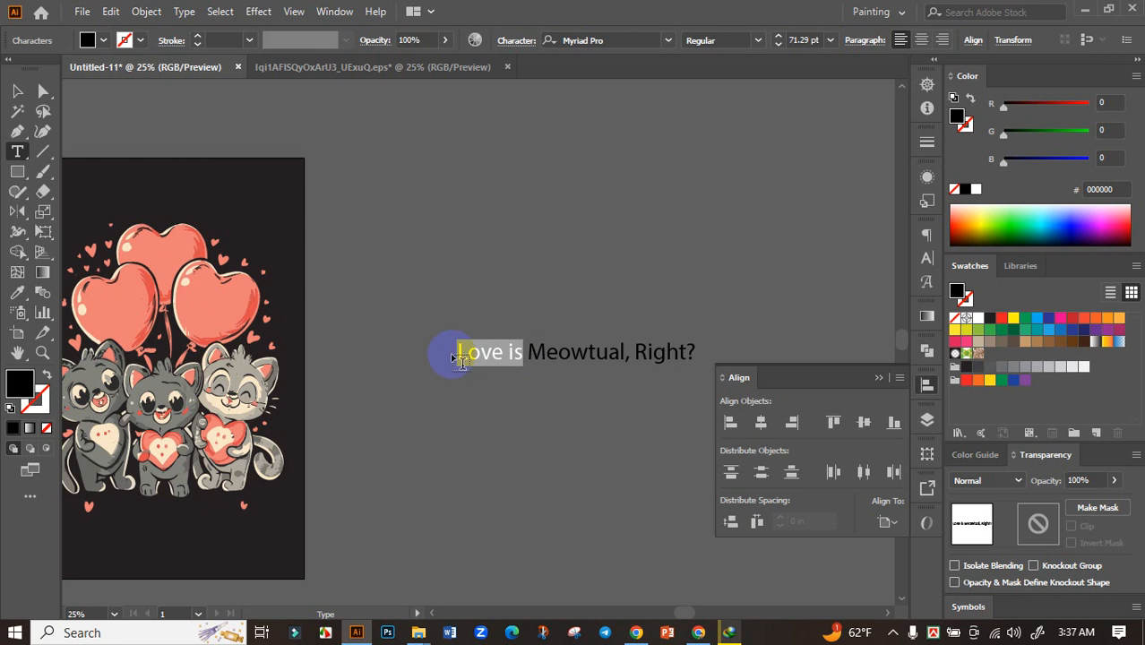
pyautogui.press('BackSpace')
pyautogui.click(17, 90)
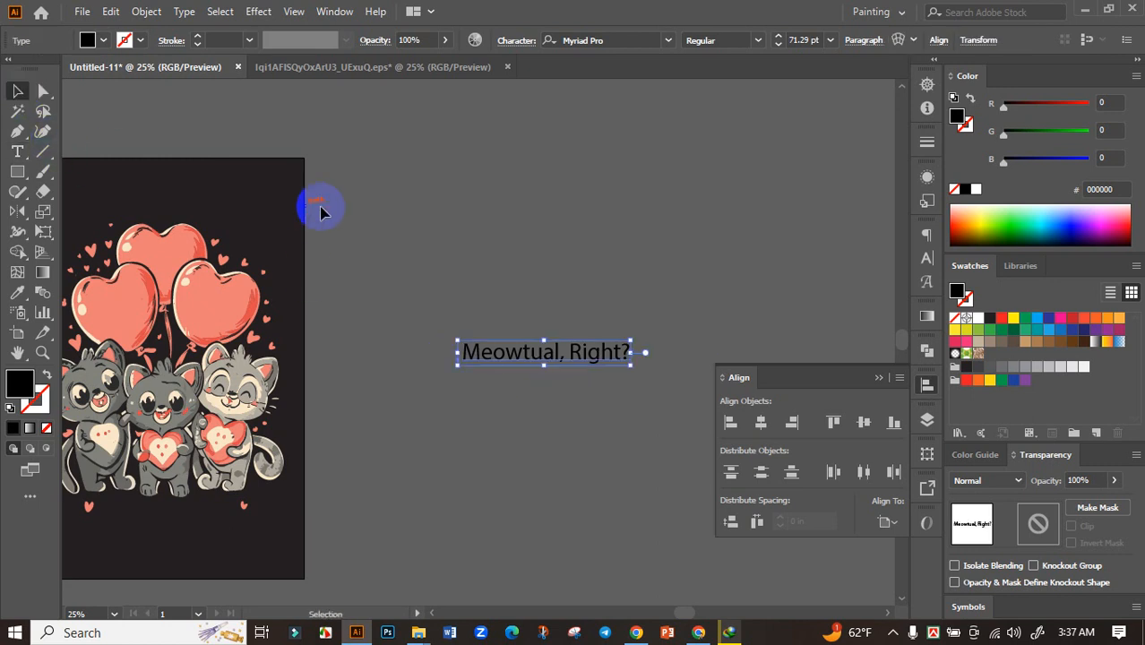
pyautogui.moveTo(317, 204); pyautogui.dragTo(524, 255)
pyautogui.hotkey('ctrl', 'v')
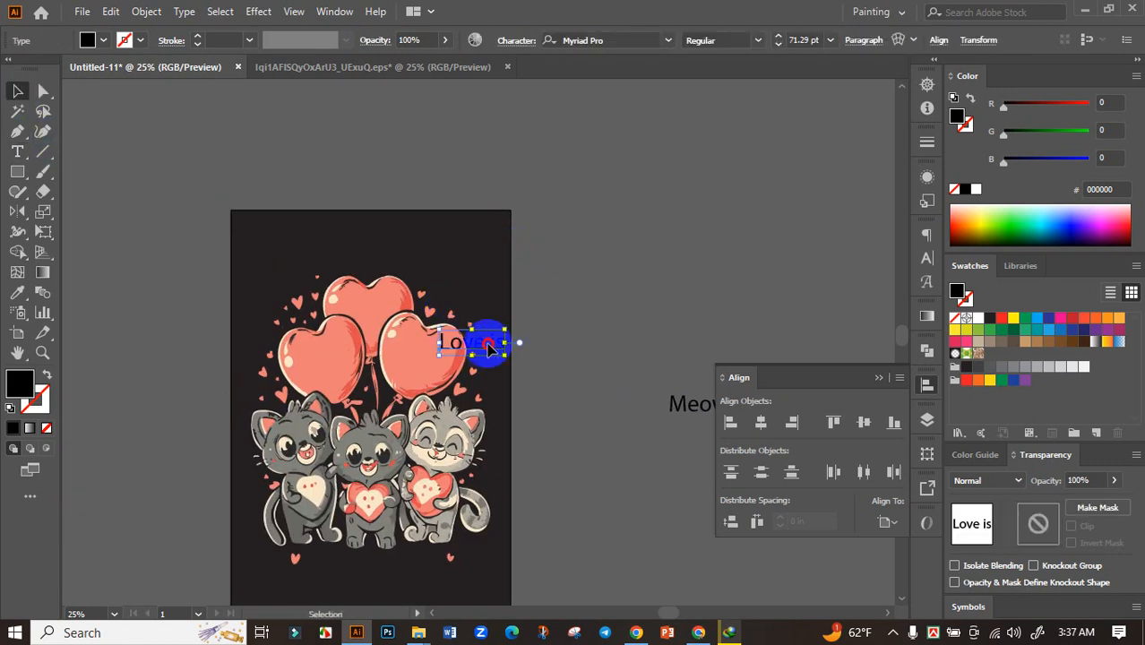
pyautogui.moveTo(491, 350); pyautogui.dragTo(391, 254)
# Set the "Love is" text in the Anja Eliane font with a white fill.
pyautogui.click(667, 39)
pyautogui.press('Escape')
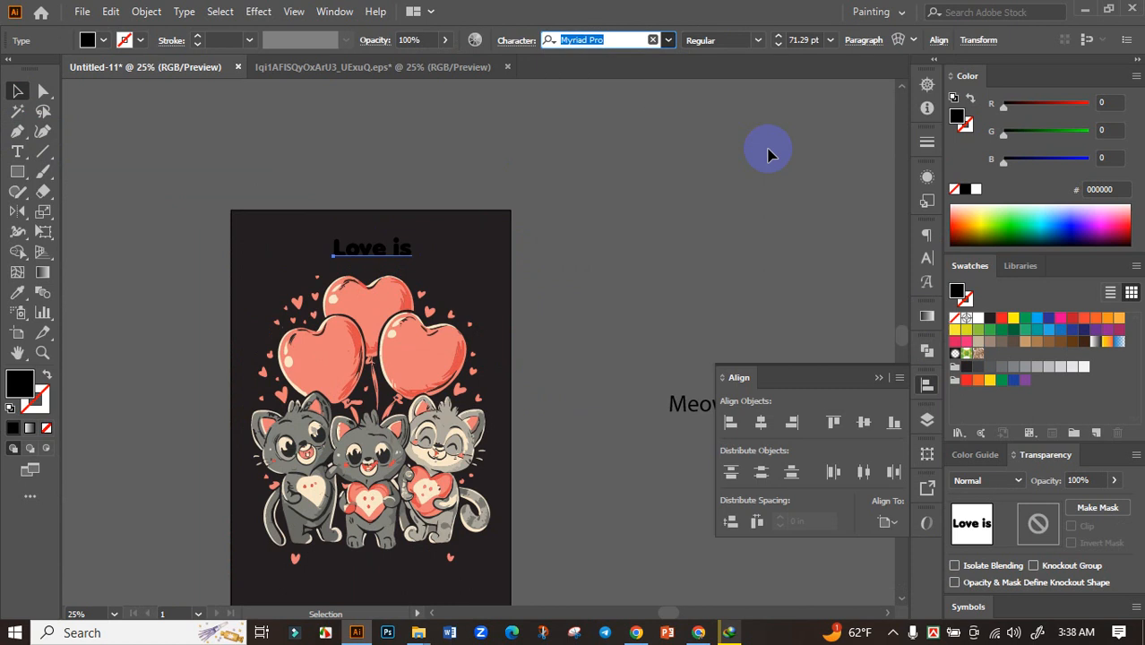
pyautogui.click(974, 320)
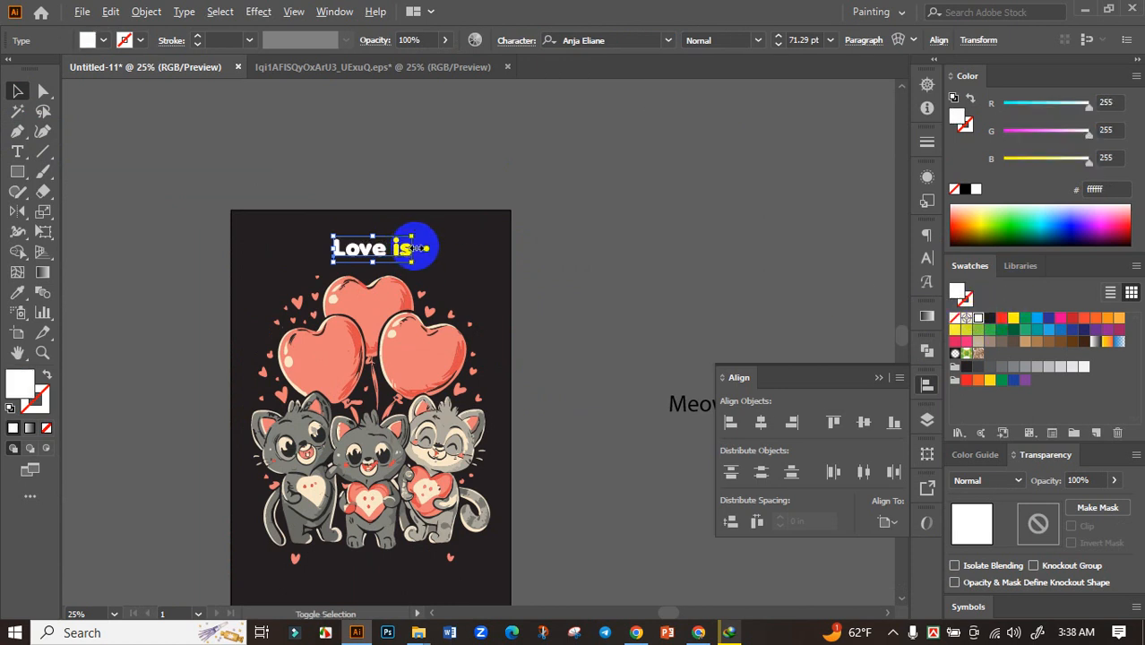
# Enlarge "Love is" to about 152 pt and position it above the top balloon.
pyautogui.moveTo(417, 243); pyautogui.dragTo(469, 247)
pyautogui.scroll(1, 391, 252)
pyautogui.moveTo(377, 249); pyautogui.dragTo(376, 259)
pyautogui.moveTo(492, 258); pyautogui.dragTo(475, 258)
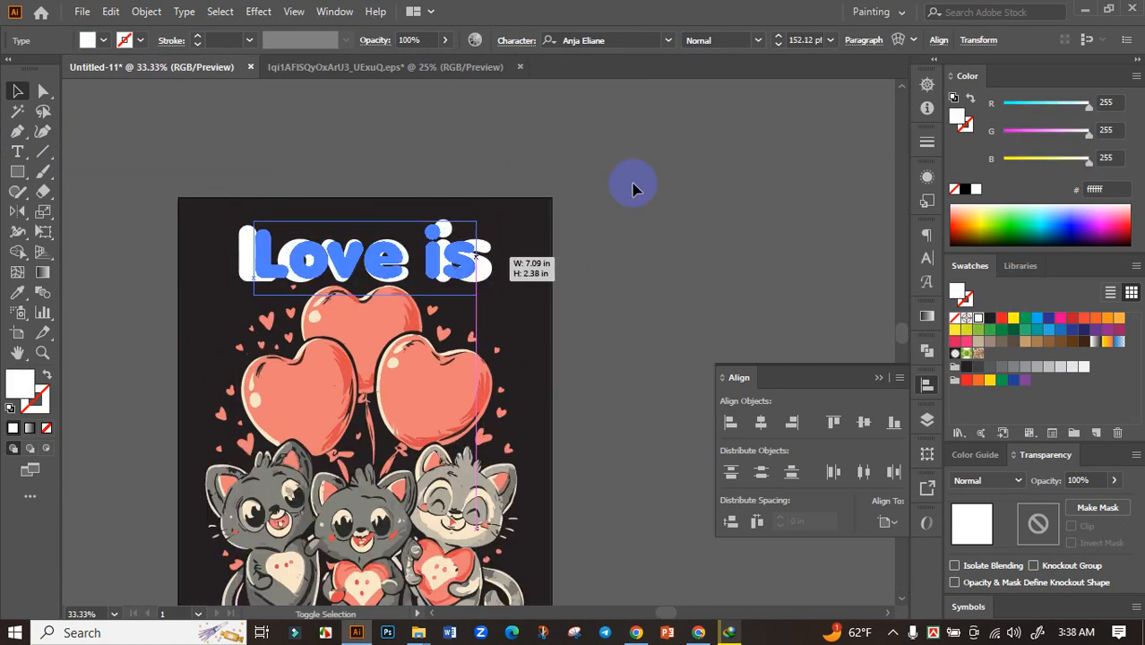
# Warp the "Love is" text with a horizontal Arc style at a 35% bend.
pyautogui.click(898, 41)
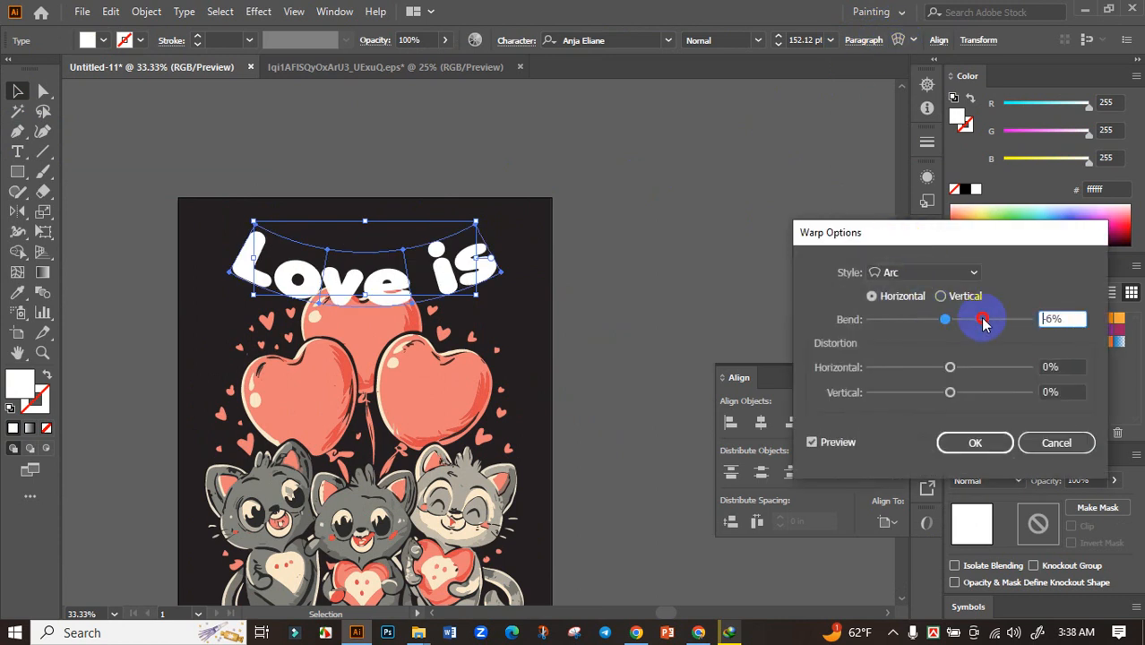
pyautogui.moveTo(991, 320); pyautogui.dragTo(979, 320)
pyautogui.click(975, 442)
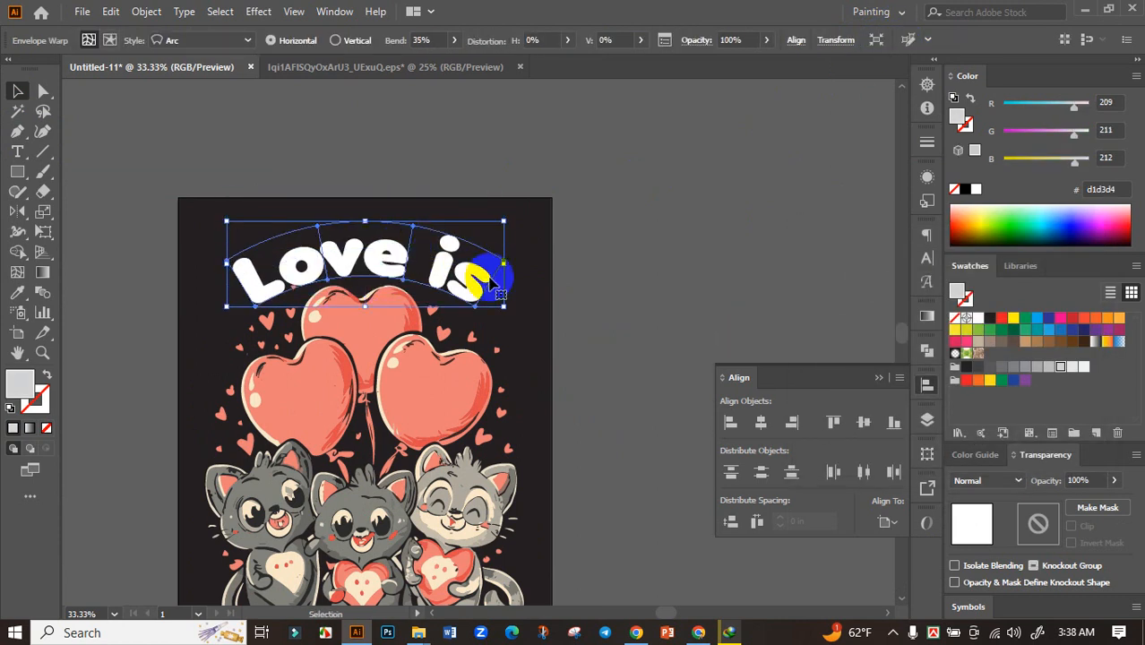
# Scale the arched "Love is" text proportionally about its centre to span the width of the balloon cluster.
pyautogui.moveTo(504, 263); pyautogui.dragTo(518, 262)
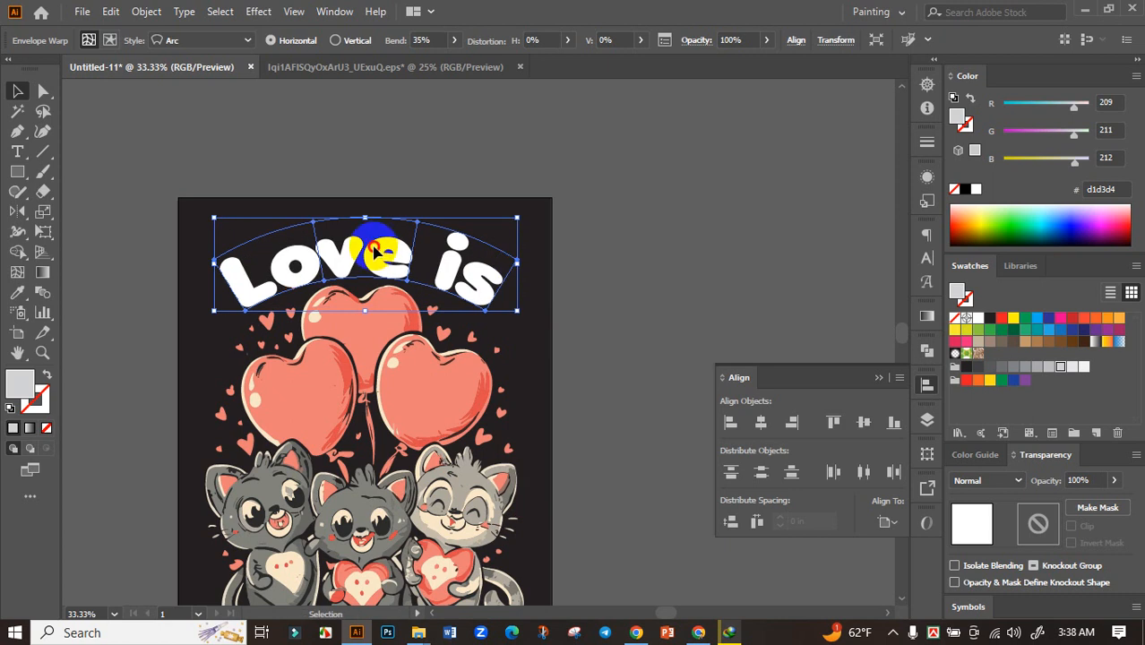
pyautogui.click(615, 283)
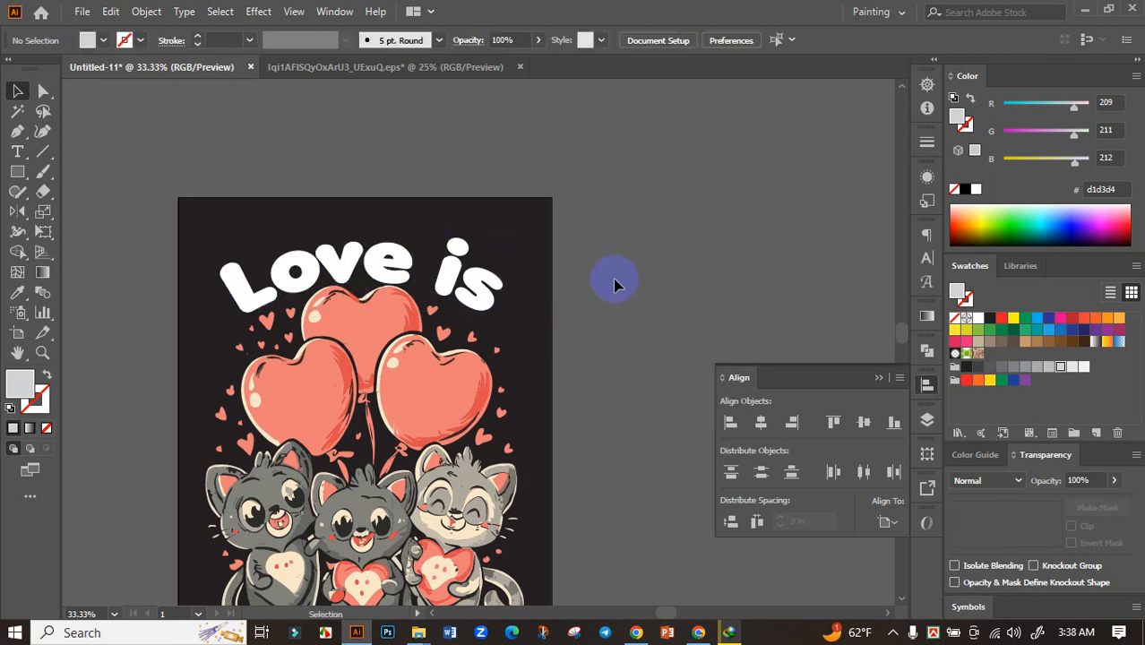
pyautogui.scroll(-1, 598, 285)
pyautogui.scroll(2, 488, 280)
pyautogui.click(492, 281)
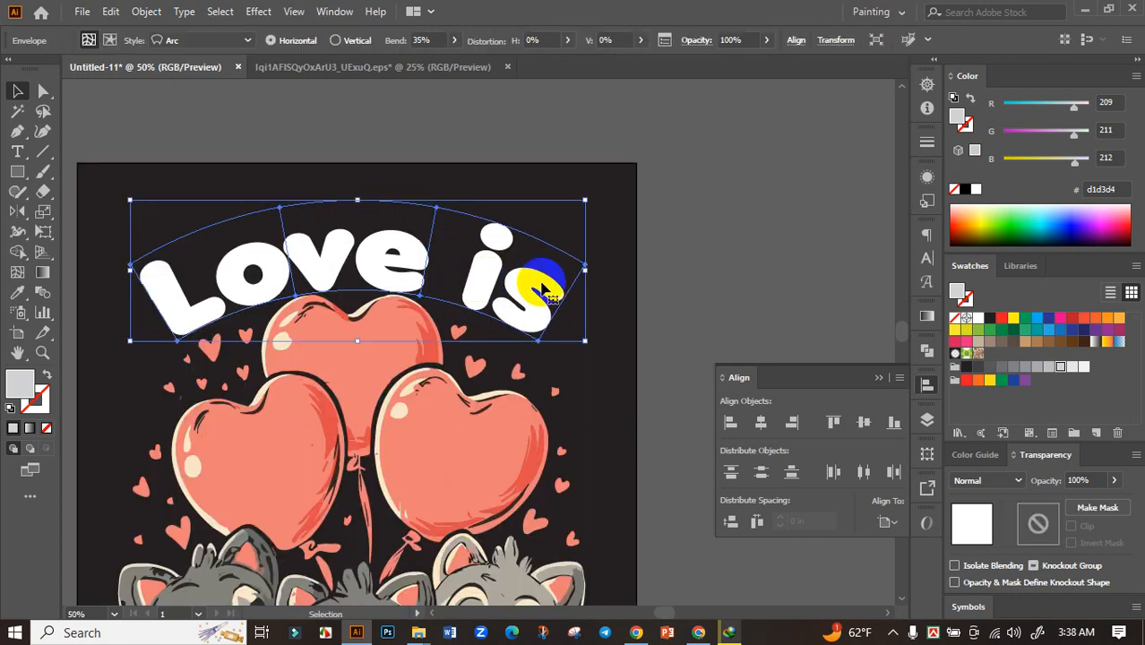
pyautogui.moveTo(585, 270); pyautogui.dragTo(570, 270)
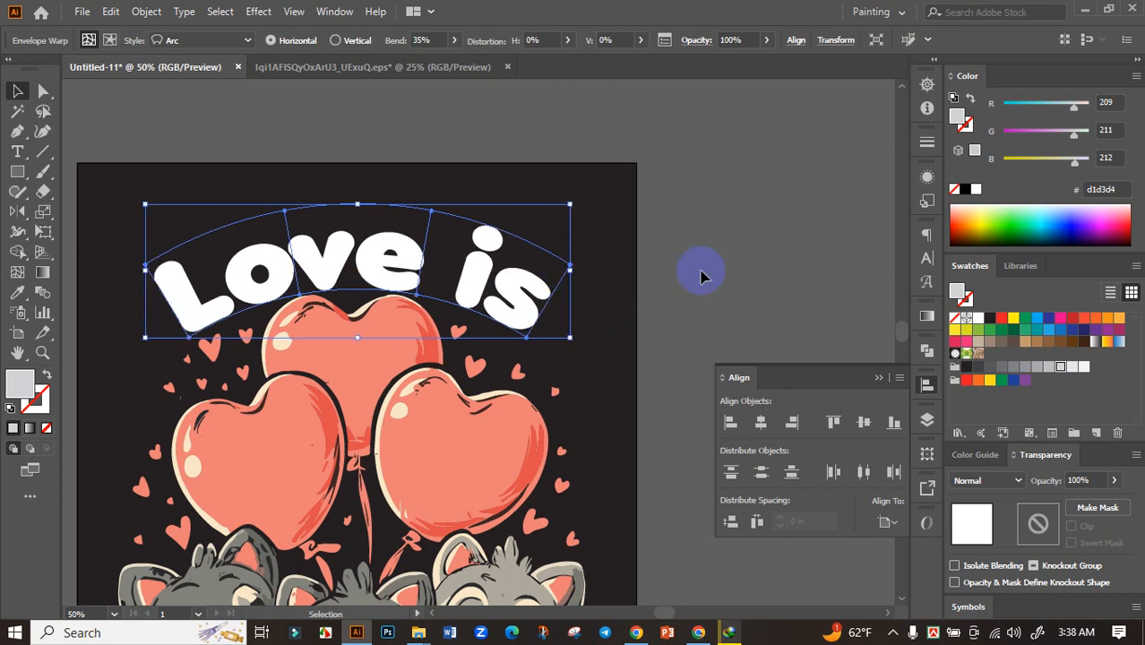
pyautogui.click(703, 280)
# Reduce the arc bend of the "Love is" text to 21%.
pyautogui.scroll(-3, 668, 290)
pyautogui.moveTo(684, 286); pyautogui.dragTo(544, 247)
pyautogui.scroll(1, 515, 269)
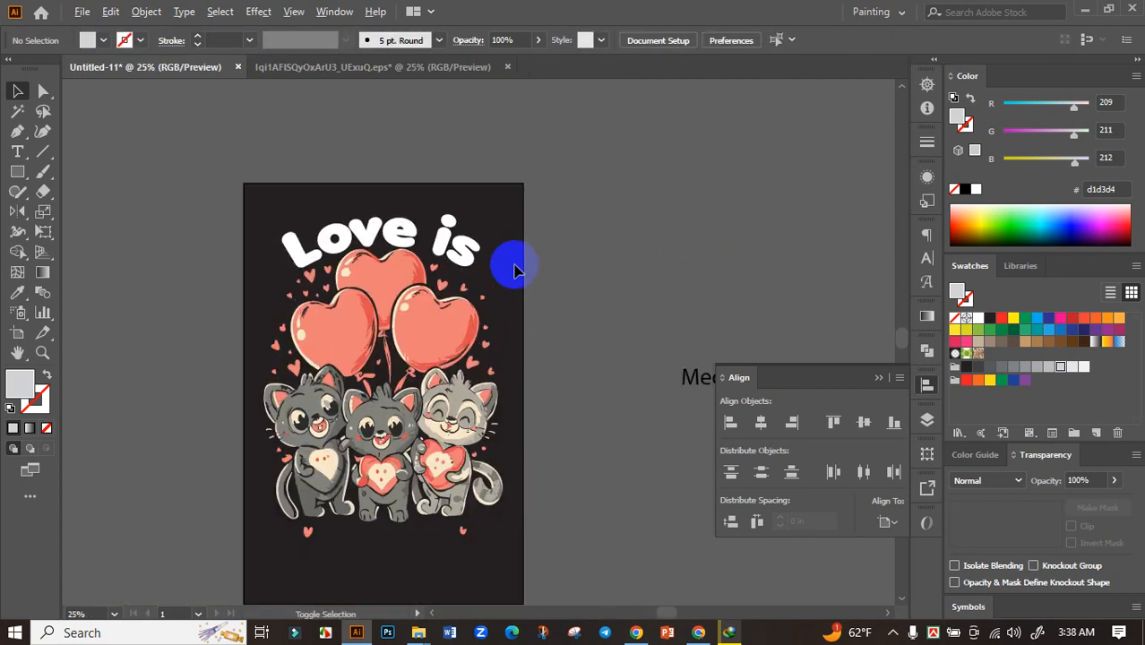
pyautogui.moveTo(566, 288); pyautogui.dragTo(457, 215)
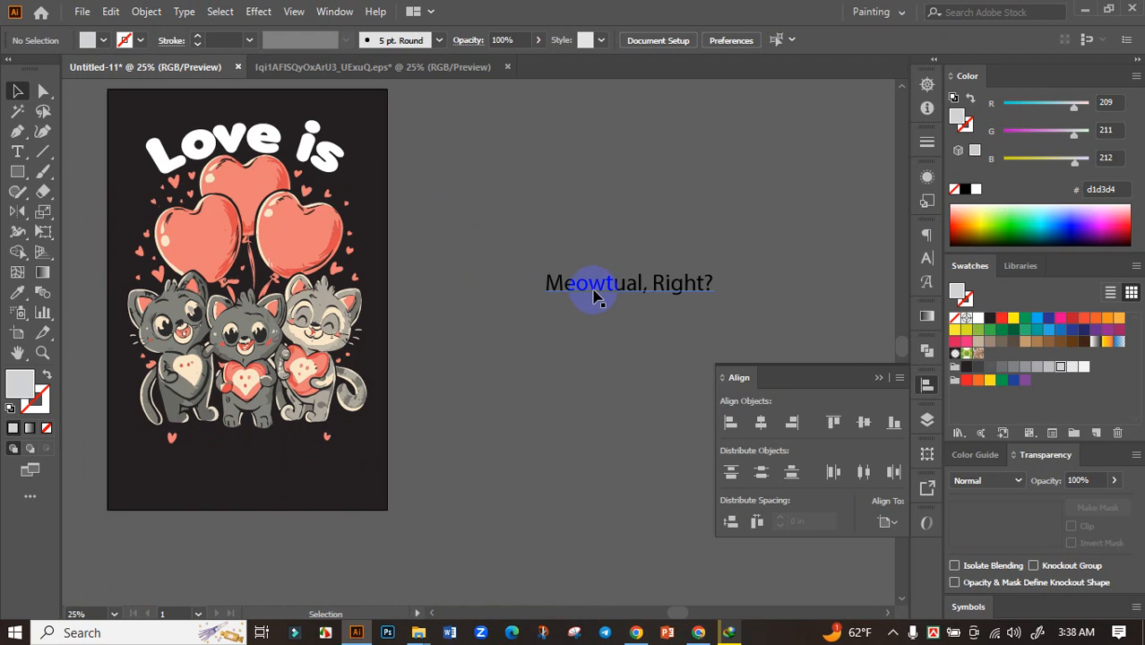
pyautogui.click(323, 157)
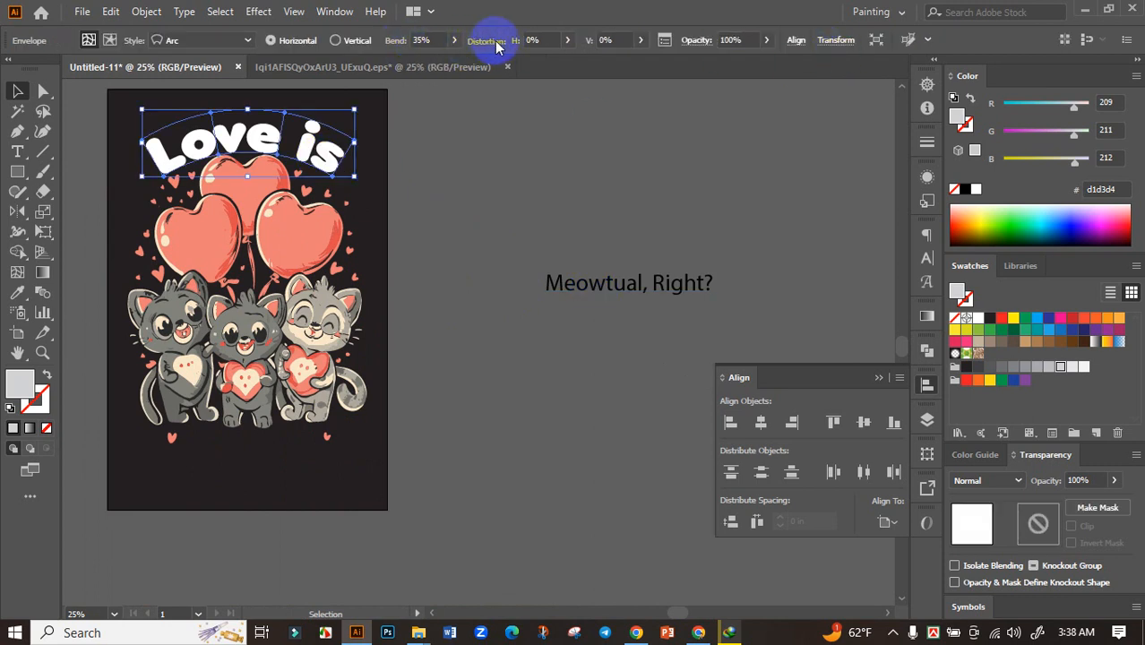
pyautogui.click(455, 41)
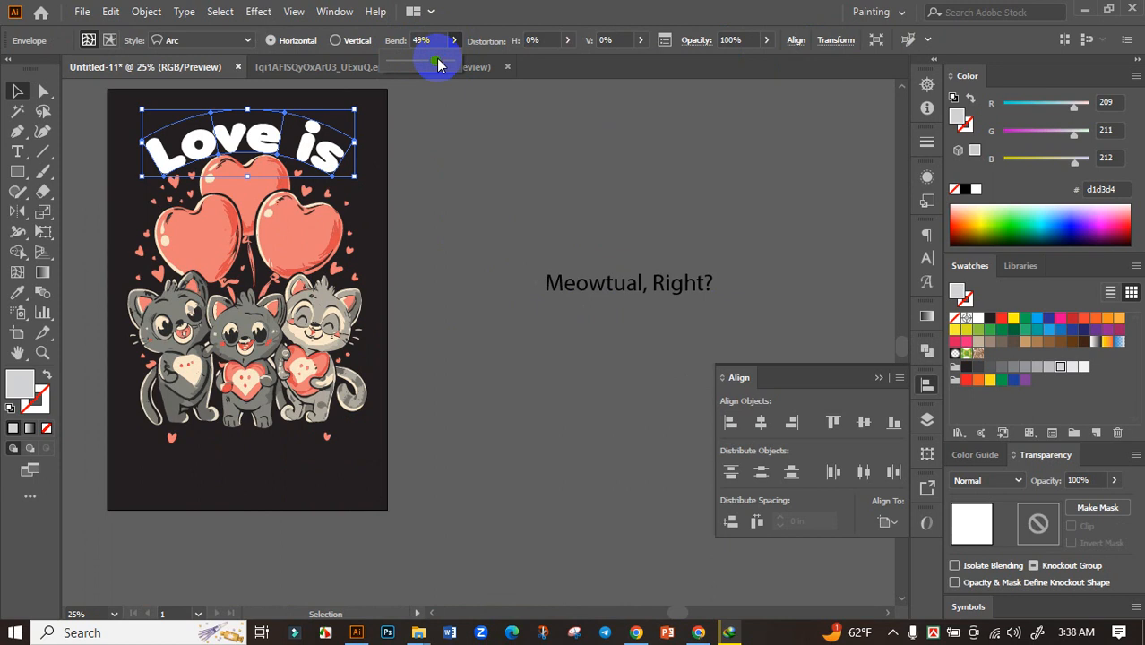
pyautogui.moveTo(439, 64); pyautogui.dragTo(429, 59)
pyautogui.click(460, 131)
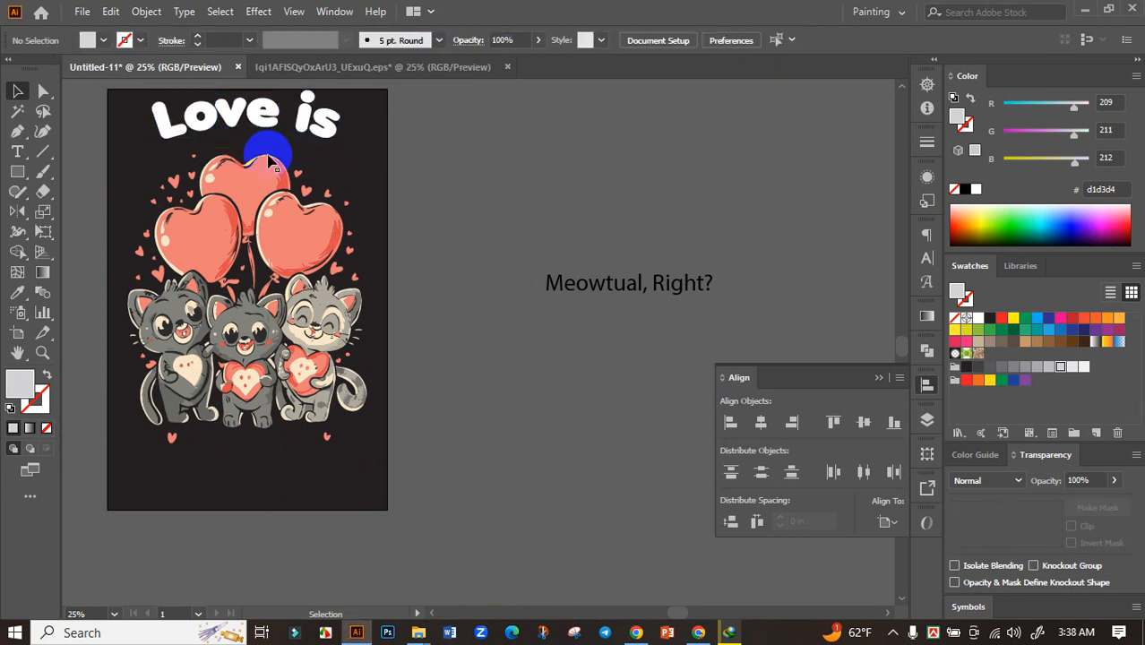
# Move the arched "Love is" text down close to the top balloon and centre it horizontally on the artboard.
pyautogui.scroll(2, 267, 158)
pyautogui.moveTo(294, 131); pyautogui.dragTo(401, 226)
pyautogui.moveTo(381, 177); pyautogui.dragTo(353, 225)
pyautogui.click(761, 422)
pyautogui.click(658, 318)
pyautogui.click(686, 248)
pyautogui.click(354, 232)
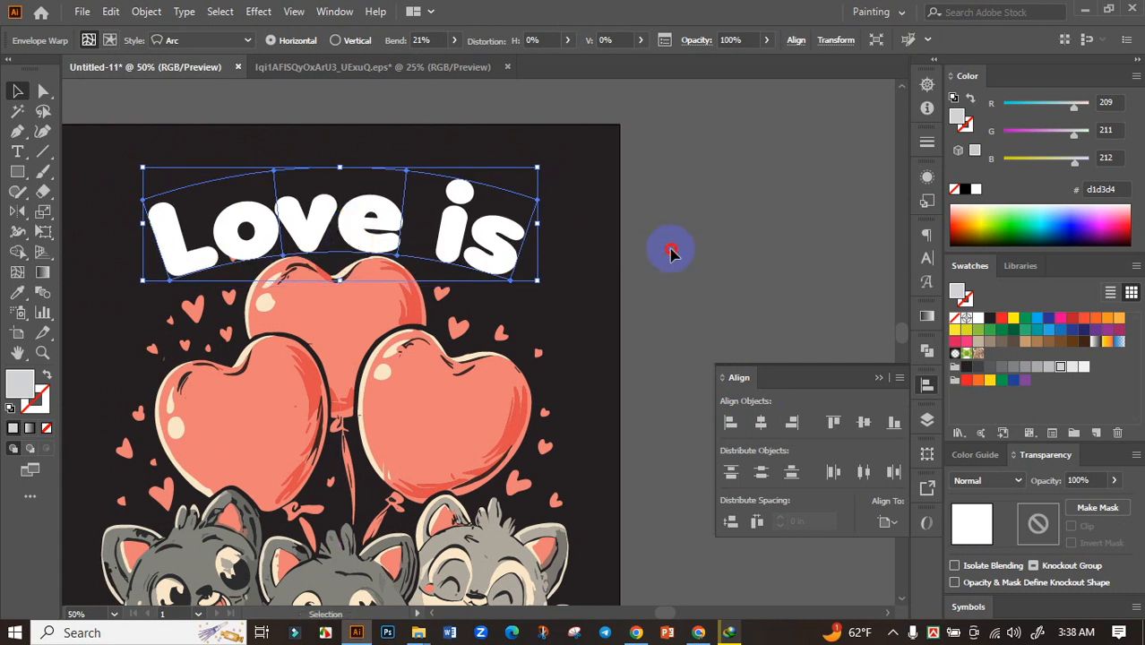
pyautogui.click(670, 252)
pyautogui.scroll(4, 209, 260)
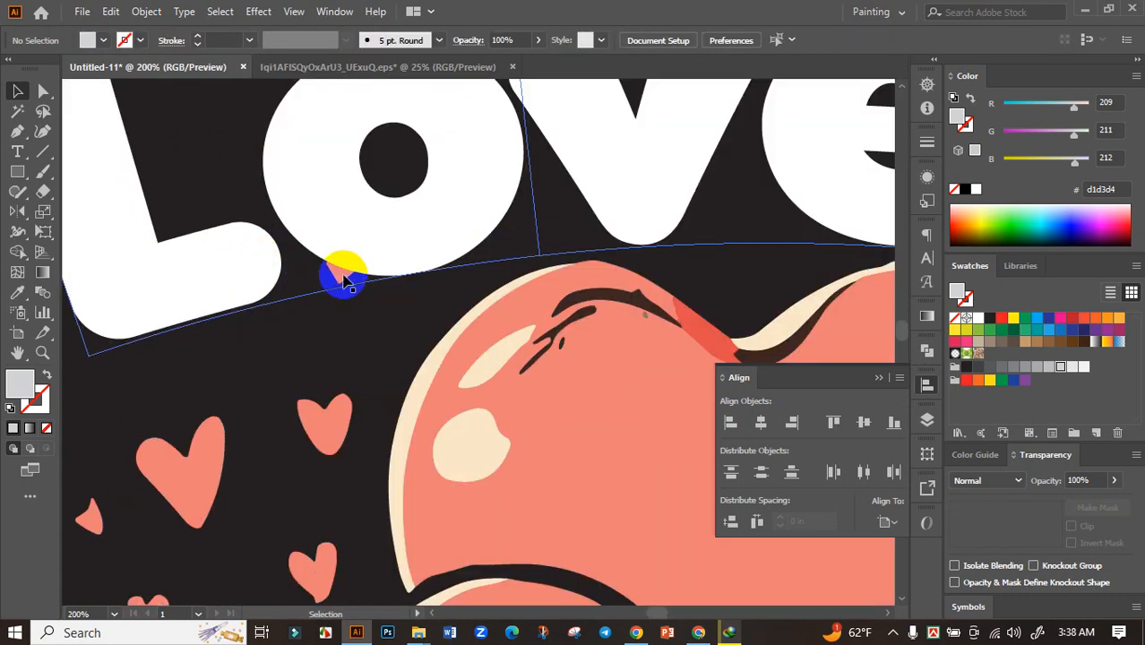
pyautogui.scroll(-5, 346, 280)
pyautogui.scroll(-2, 610, 309)
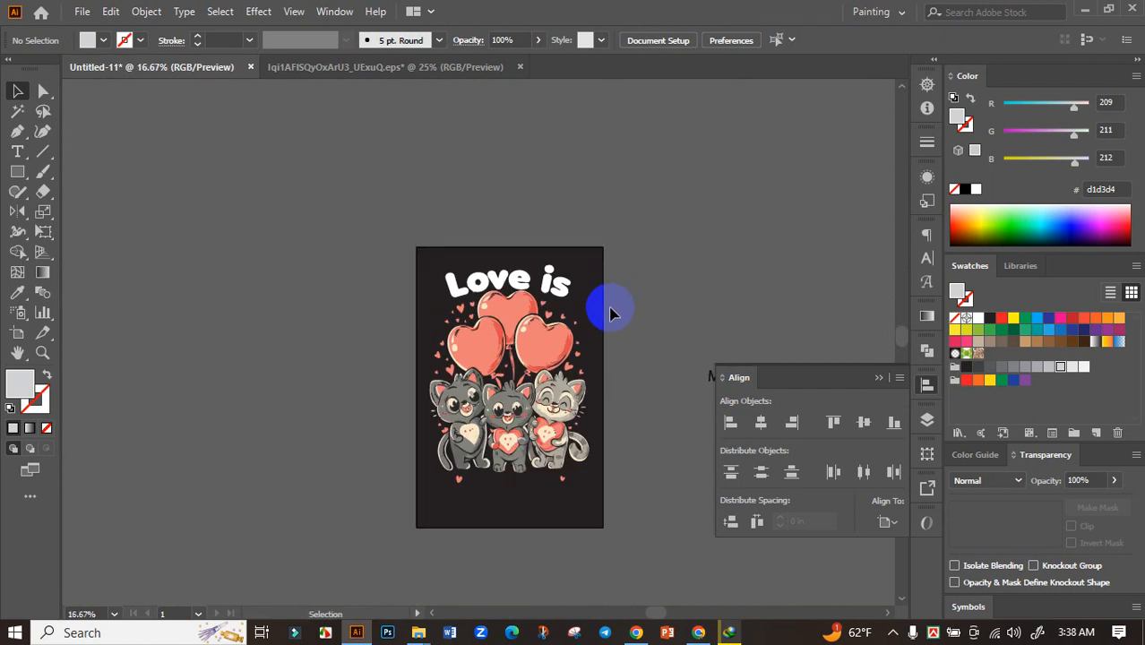
# Cut "Meowtual" out of the remaining slogan text and paste it as separate text centred below the cats.
pyautogui.moveTo(563, 295); pyautogui.dragTo(478, 237)
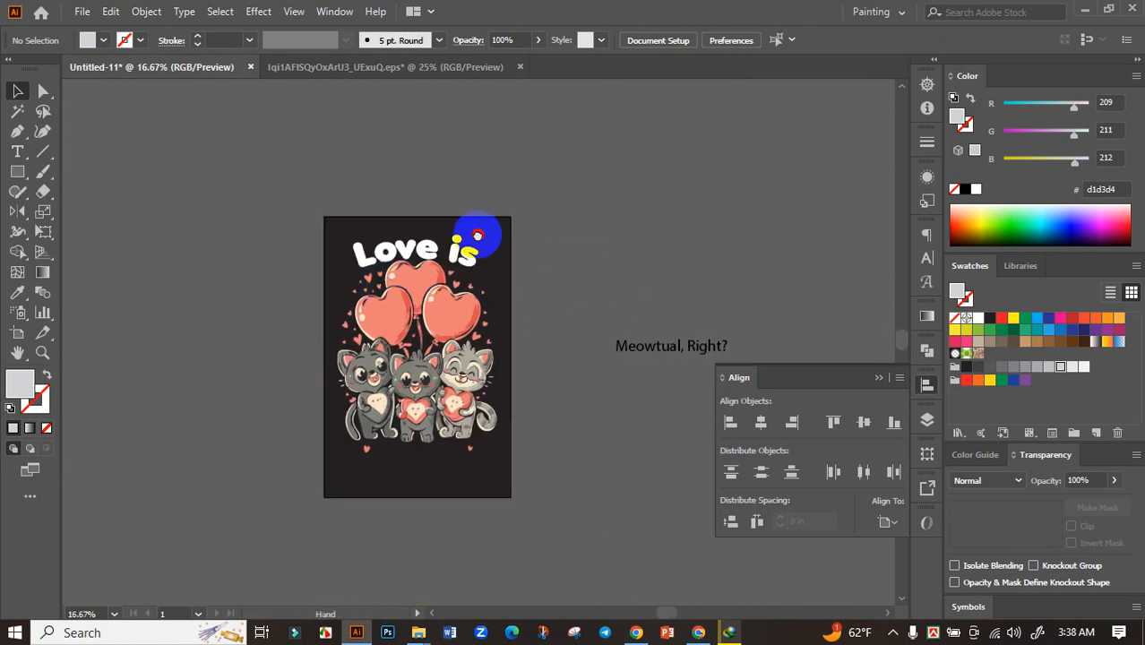
pyautogui.scroll(3, 552, 307)
pyautogui.doubleClick(551, 282)
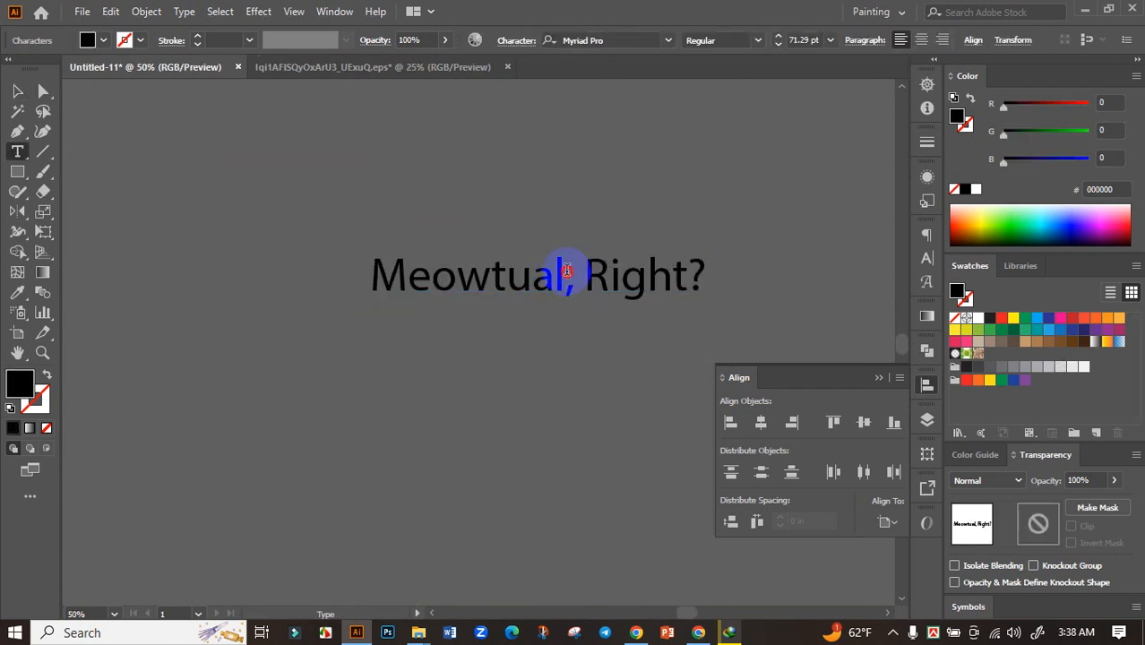
pyautogui.moveTo(567, 270); pyautogui.dragTo(359, 269)
pyautogui.hotkey('ctrl', 'c')
pyautogui.press('BackSpace')
pyautogui.click(17, 91)
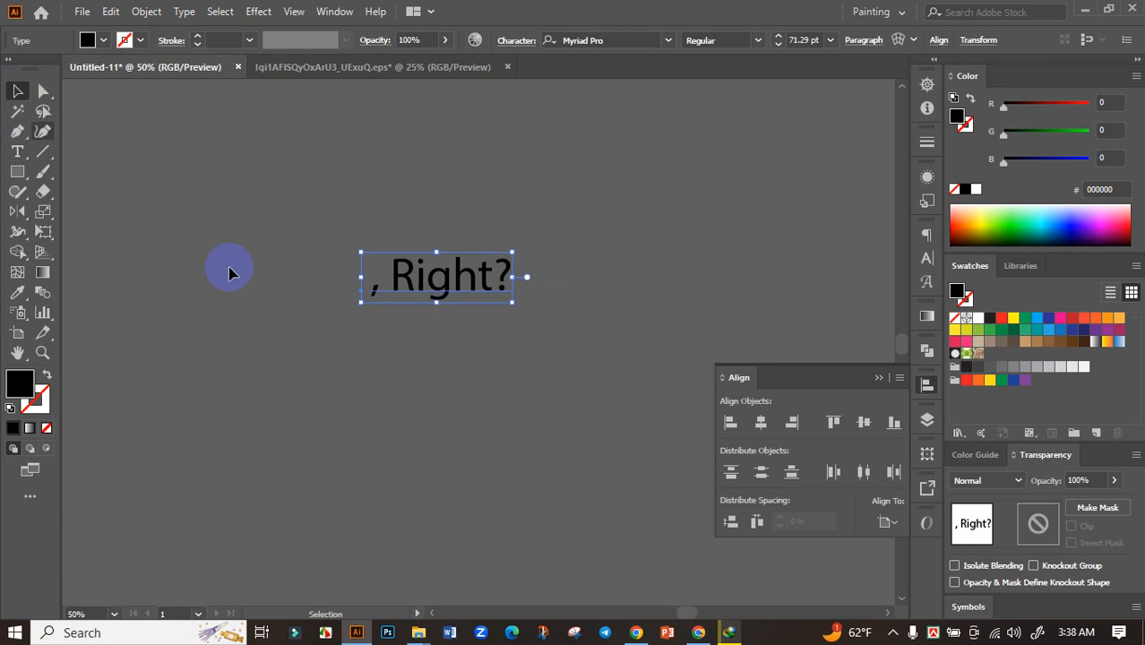
pyautogui.click(240, 299)
pyautogui.moveTo(306, 305); pyautogui.dragTo(859, 226)
pyautogui.hotkey('ctrl', 'v')
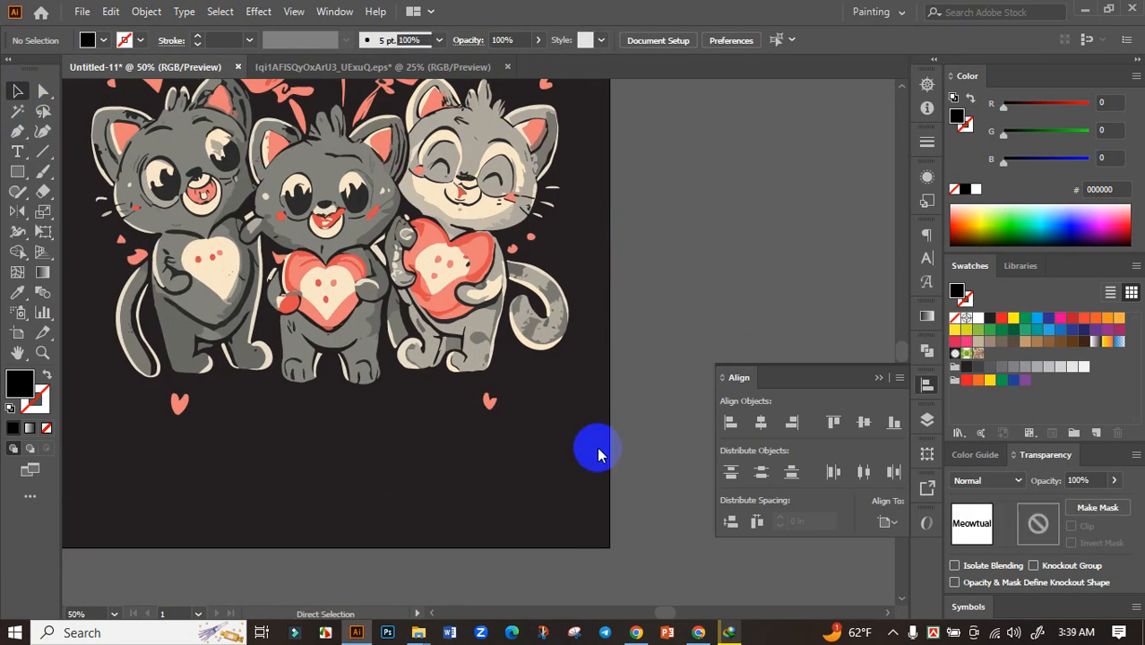
pyautogui.moveTo(525, 350); pyautogui.dragTo(396, 414)
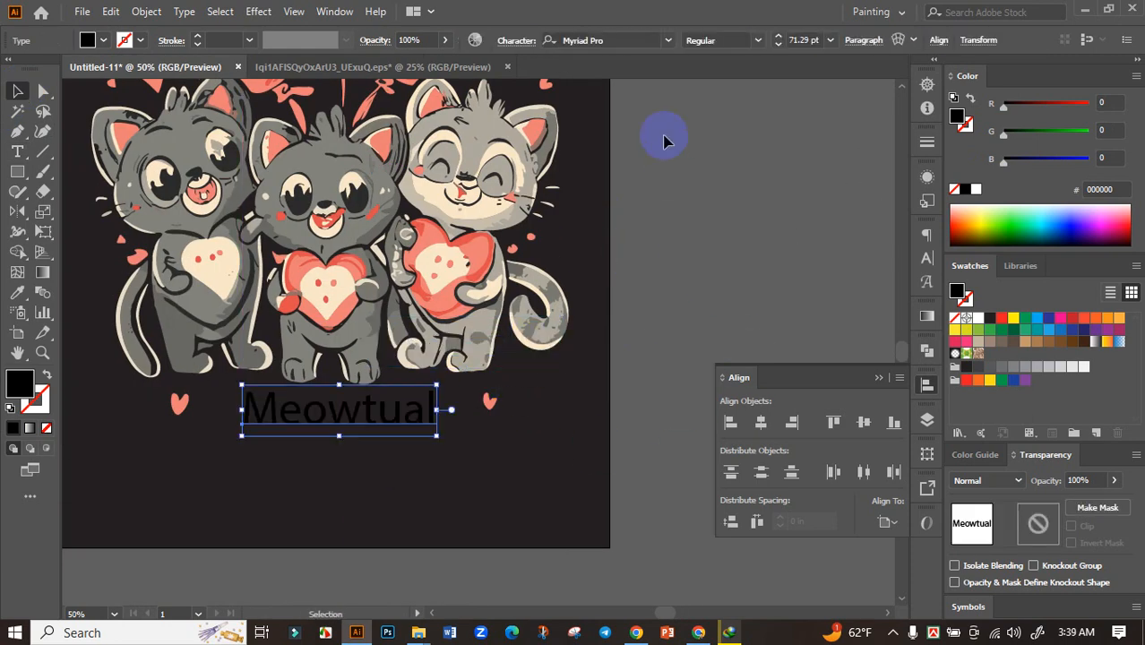
# Set the "Meowtual" text in the Anja Eliane font with a white fill.
pyautogui.click(667, 42)
pyautogui.click(746, 120)
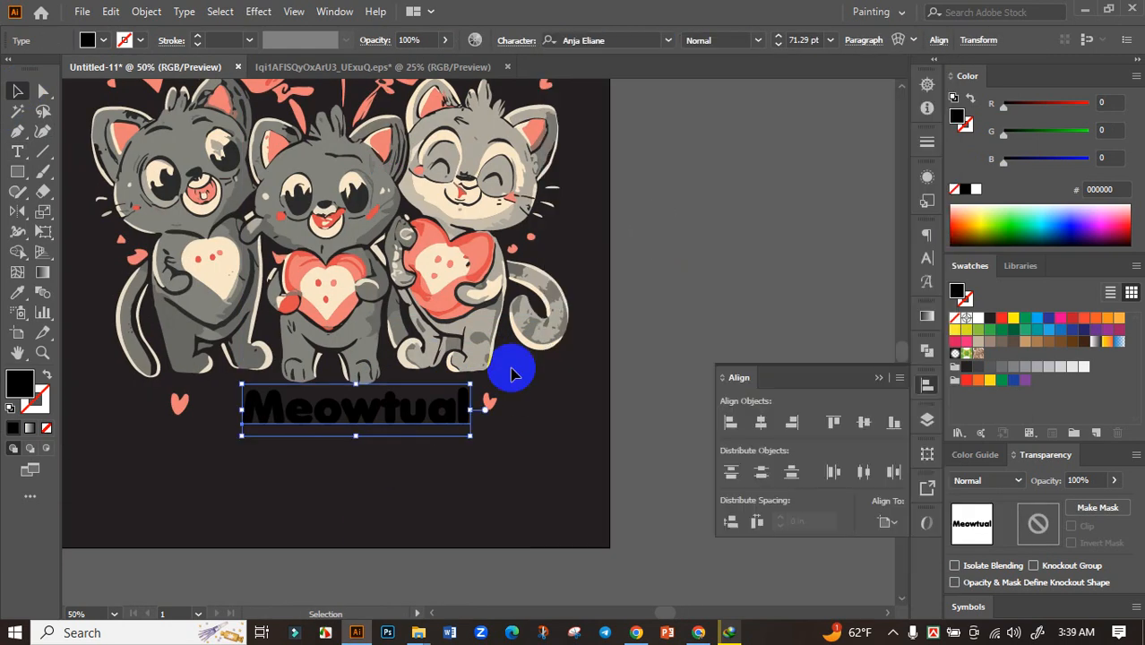
pyautogui.click(979, 323)
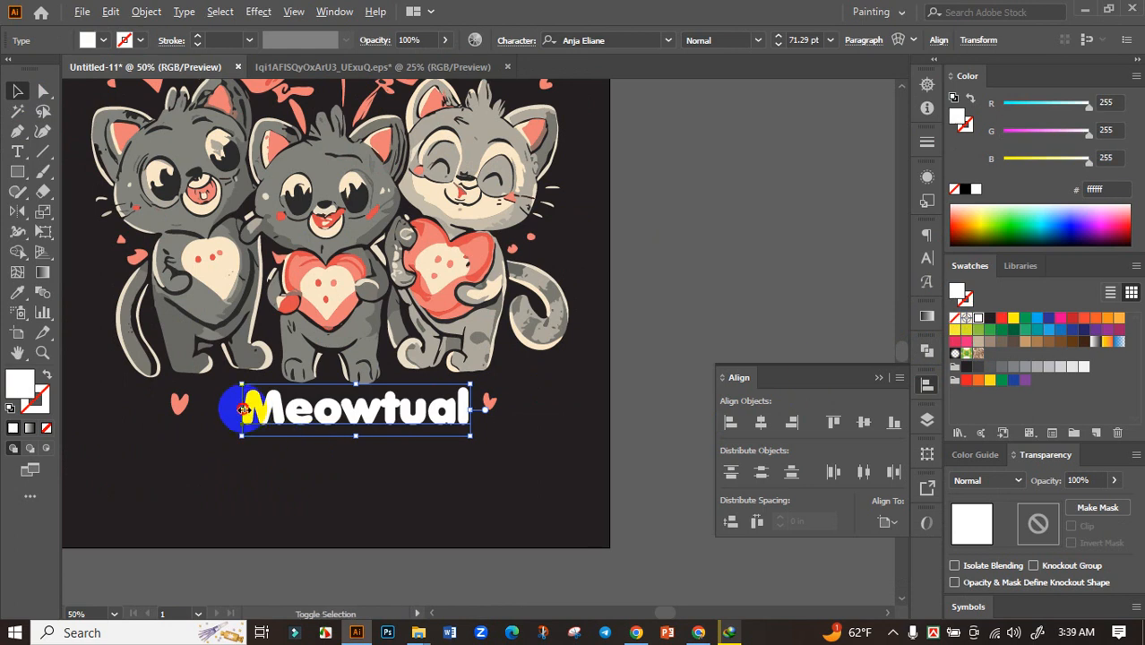
# Enlarge the "Meowtual" text and move it down, clear of the two small hearts below the cats.
pyautogui.moveTo(243, 410); pyautogui.dragTo(195, 418)
pyautogui.moveTo(266, 411); pyautogui.dragTo(244, 437)
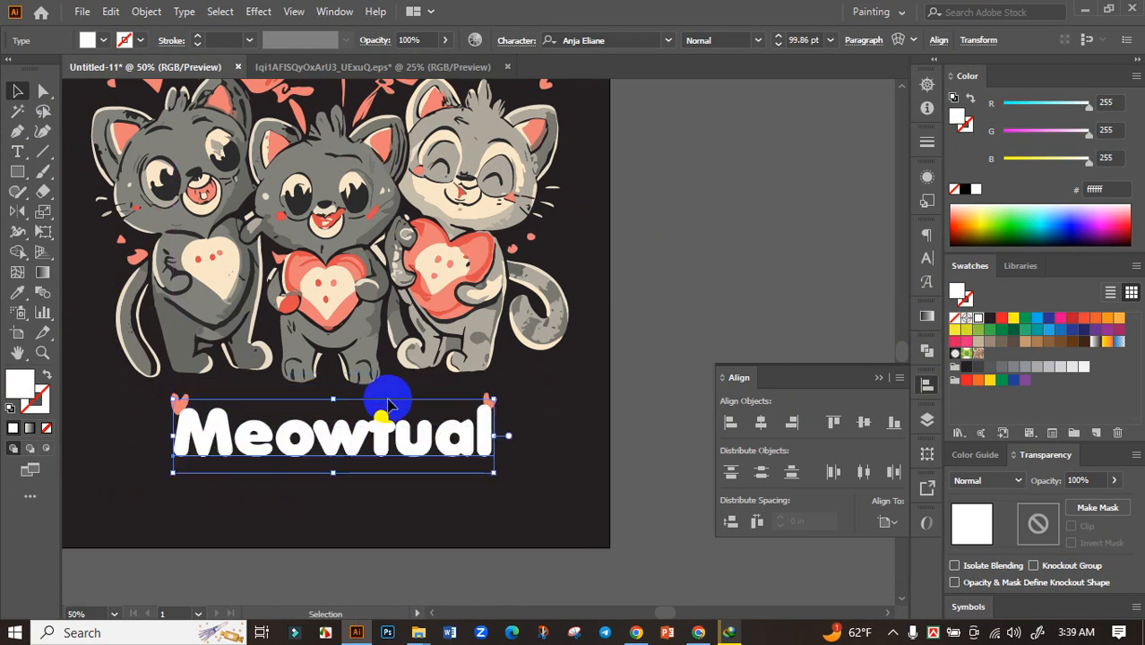
pyautogui.moveTo(388, 405); pyautogui.dragTo(391, 445)
pyautogui.click(482, 408)
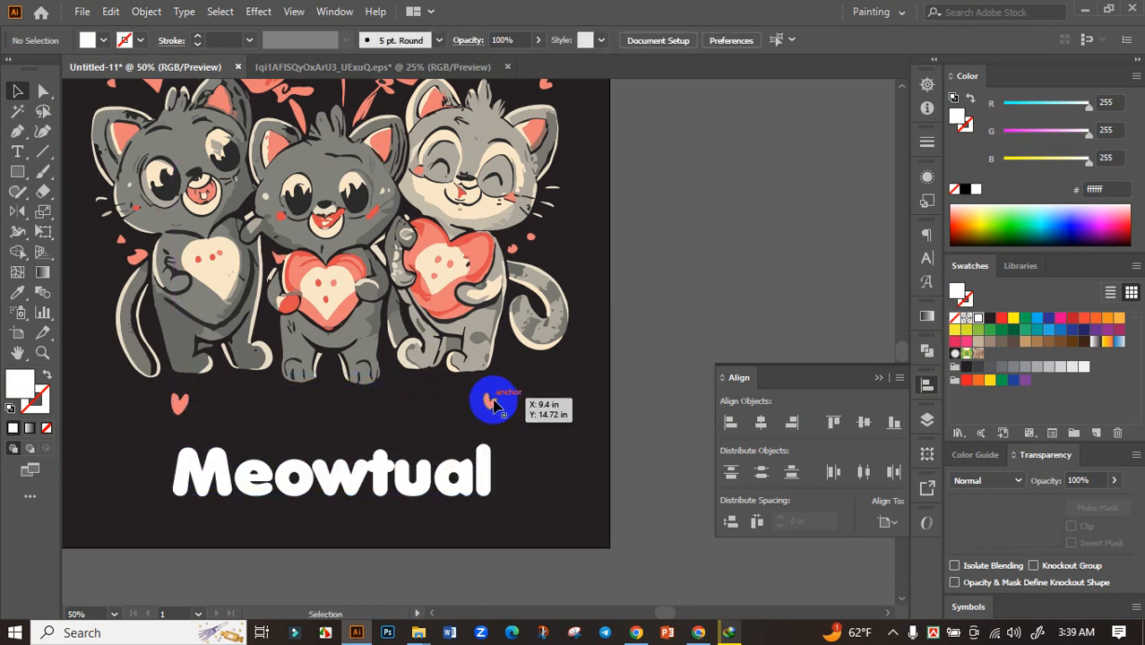
# Ungroup the artwork and move the two small hearts below the cats outward toward the artboard's left and right edges.
pyautogui.rightClick(493, 391)
pyautogui.click(565, 247)
pyautogui.click(486, 404)
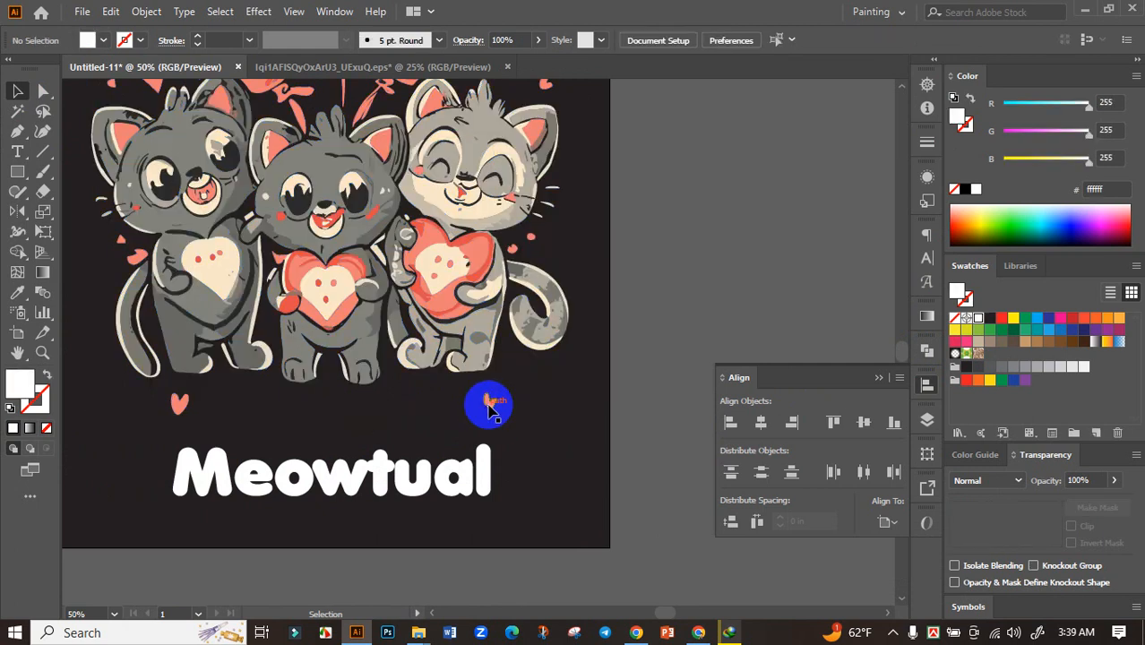
pyautogui.moveTo(490, 402); pyautogui.dragTo(568, 400)
pyautogui.moveTo(183, 408); pyautogui.dragTo(95, 403)
# Fit the "Meowtual" text directly under the cats between the two hearts, at about 122 pt and centred horizontally on the artboard.
pyautogui.moveTo(302, 473); pyautogui.dragTo(526, 413)
pyautogui.scroll(-2, 502, 446)
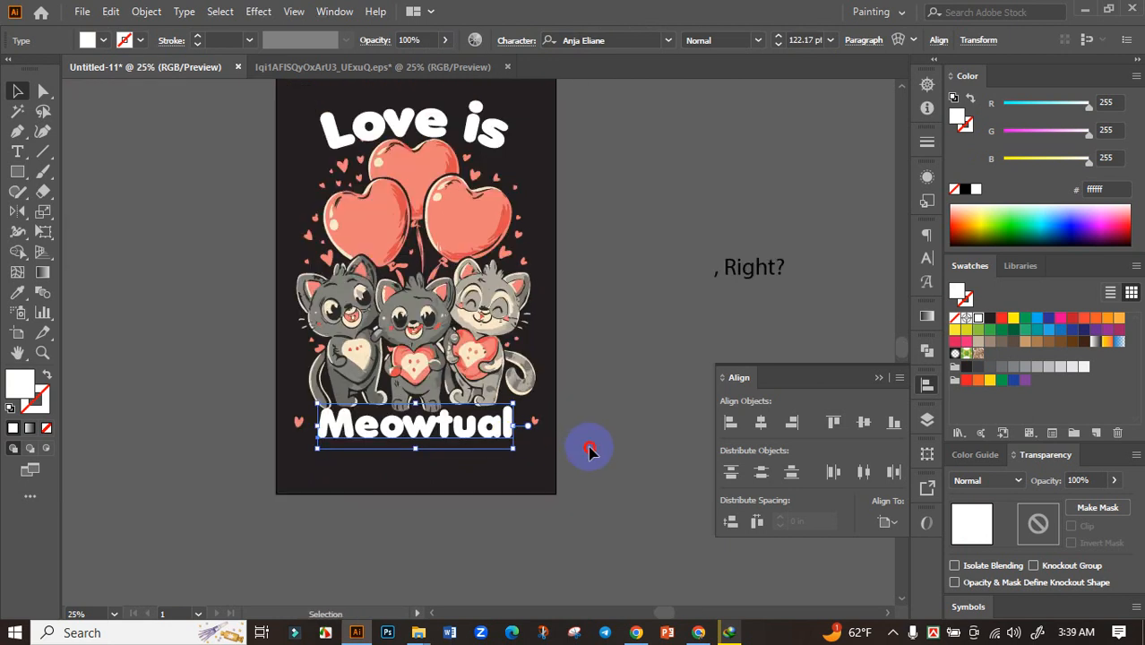
pyautogui.click(587, 448)
pyautogui.scroll(1, 476, 456)
pyautogui.click(536, 423)
pyautogui.click(551, 419)
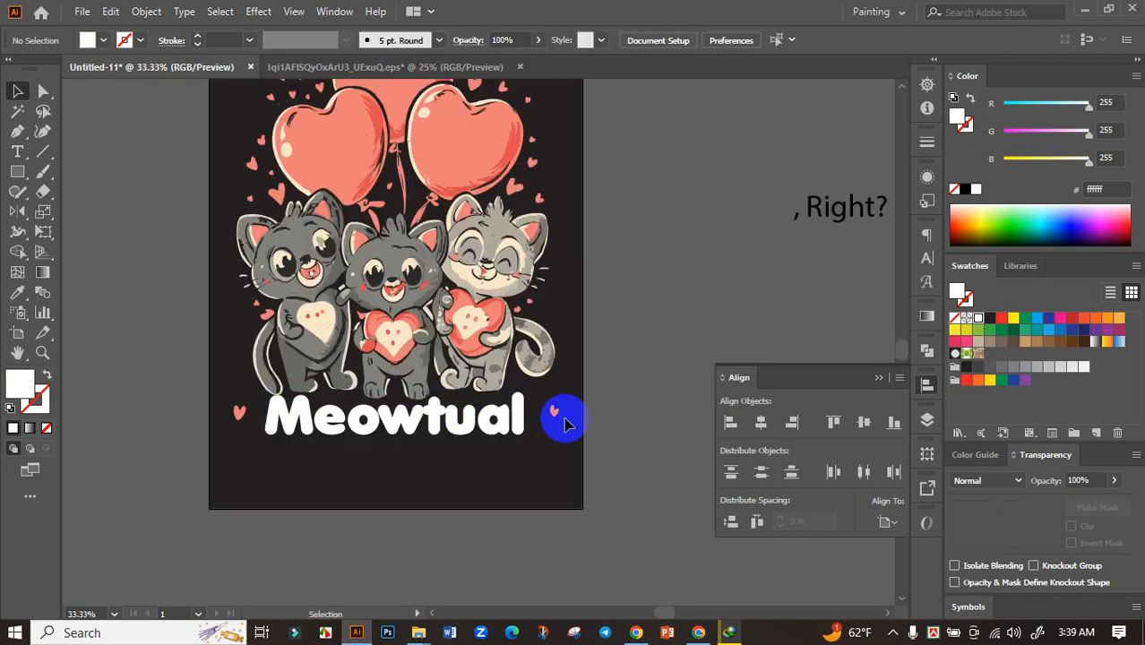
pyautogui.scroll(2, 533, 425)
pyautogui.click(524, 408)
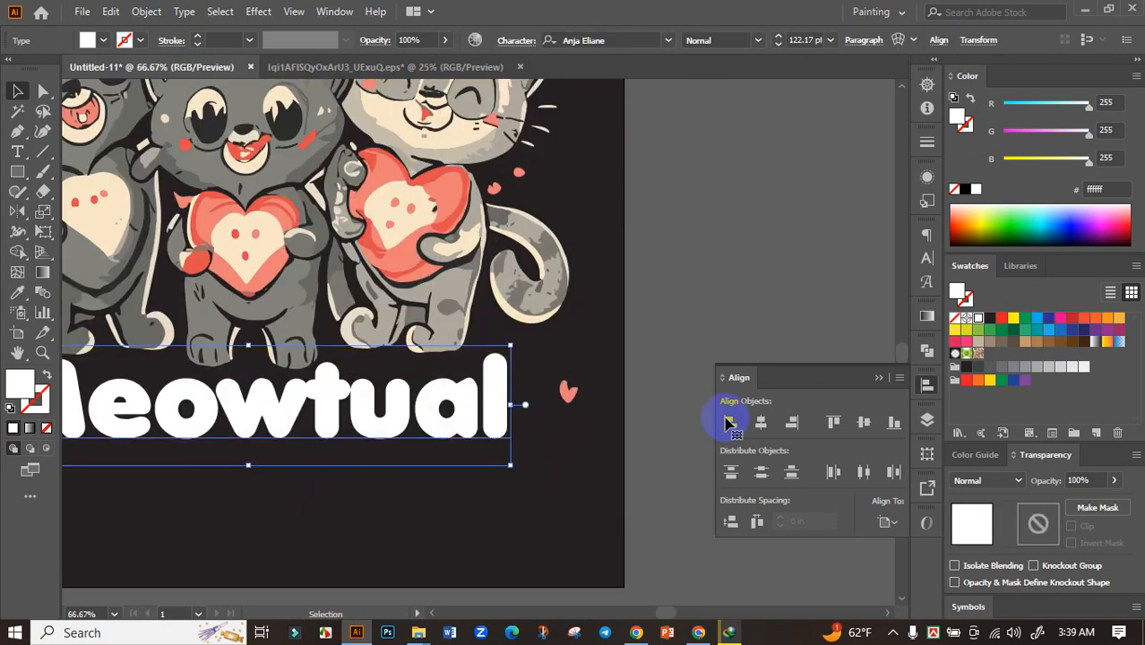
pyautogui.click(758, 423)
# Move the small hearts on both sides of "Meowtual" inward, closer to the text.
pyautogui.scroll(-2, 525, 451)
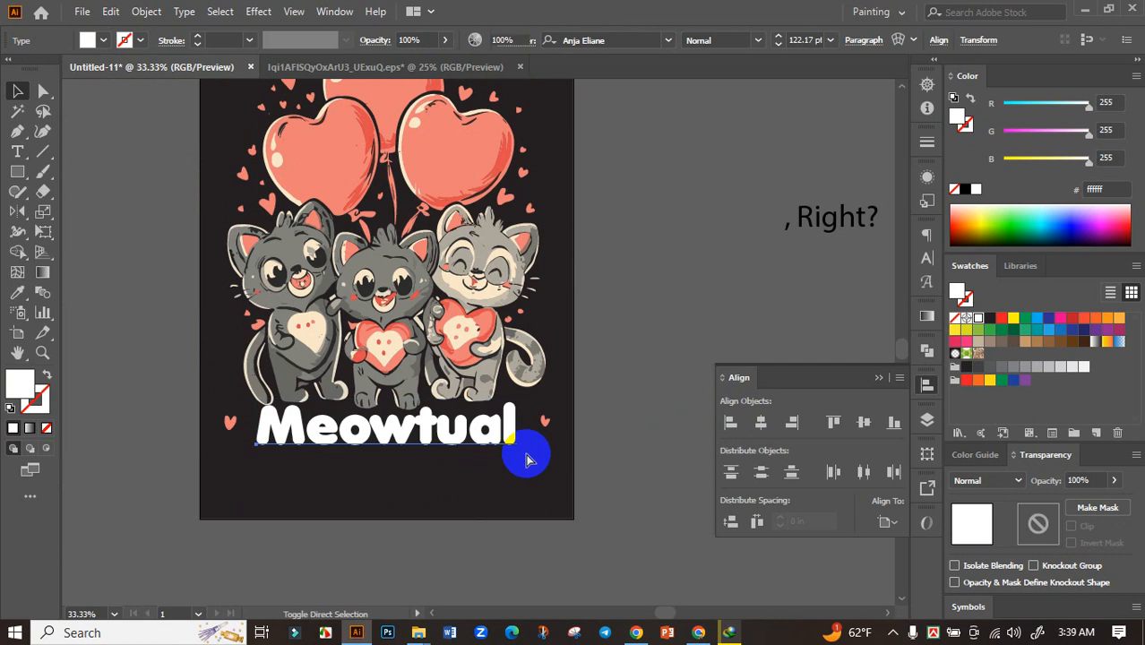
pyautogui.click(526, 460)
pyautogui.scroll(4, 537, 405)
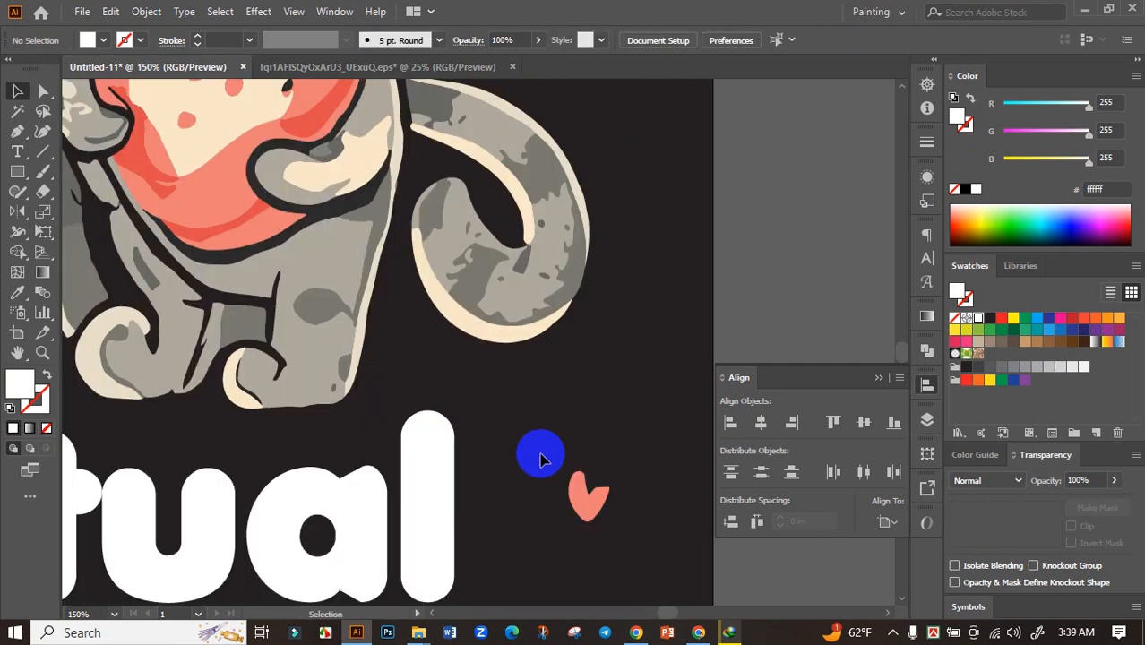
pyautogui.moveTo(588, 480)
pyautogui.mouseDown()
pyautogui.moveTo(504, 480)
pyautogui.moveTo(567, 473)
pyautogui.mouseUp()
pyautogui.scroll(-5, 567, 474)
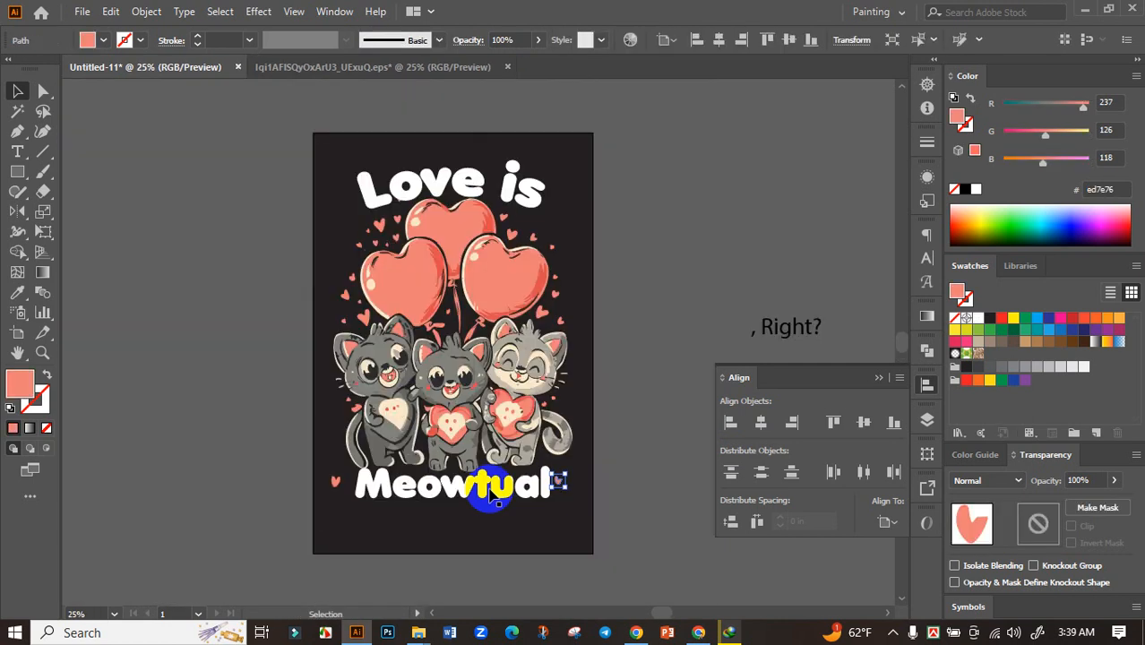
pyautogui.scroll(3, 330, 475)
pyautogui.moveTo(327, 469); pyautogui.dragTo(364, 474)
pyautogui.click(324, 485)
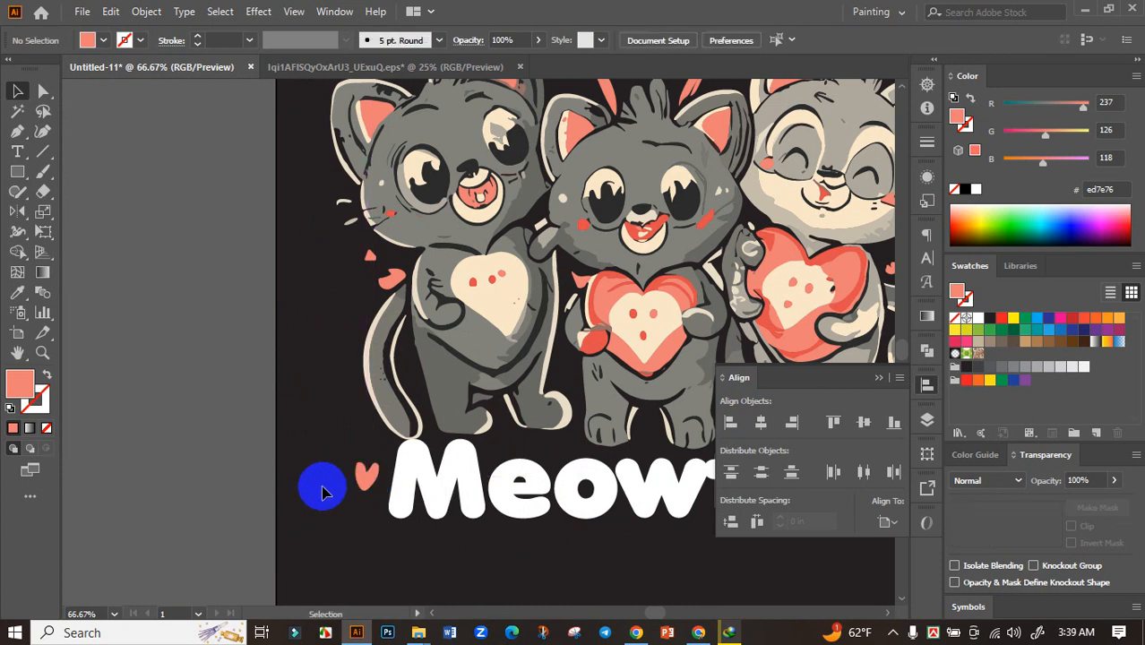
# Remove the comma and space in front of "Right?" in the remaining slogan text.
pyautogui.scroll(-4, 318, 487)
pyautogui.moveTo(483, 507); pyautogui.dragTo(455, 473)
pyautogui.scroll(3, 583, 354)
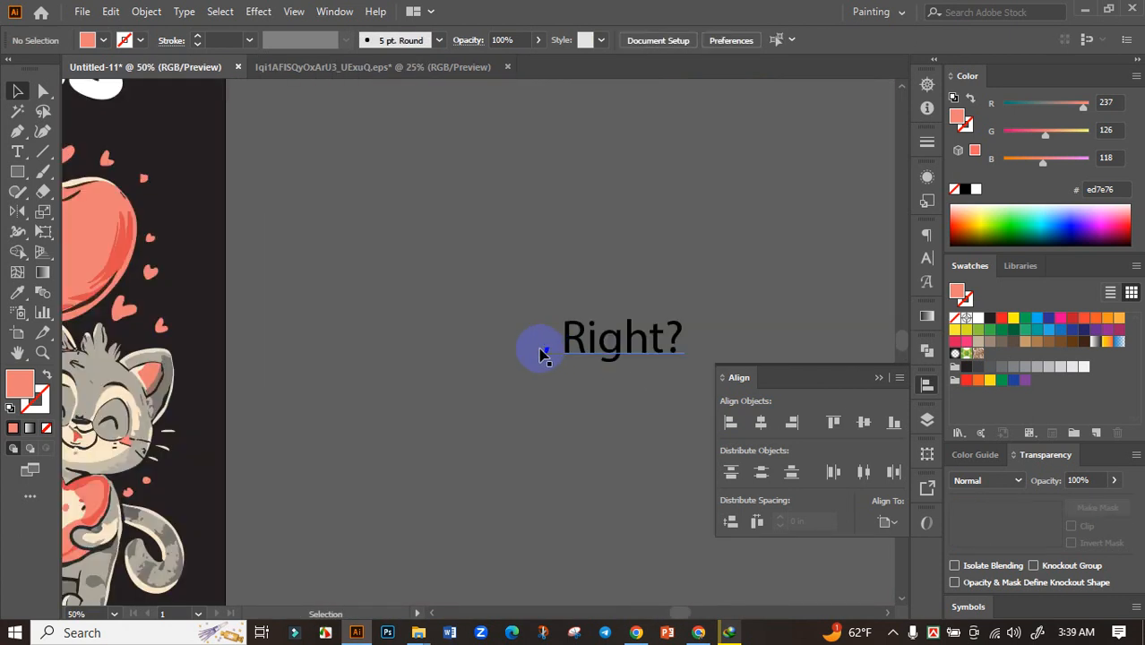
pyautogui.click(560, 349)
pyautogui.doubleClick(562, 350)
pyautogui.moveTo(548, 334); pyautogui.dragTo(456, 341)
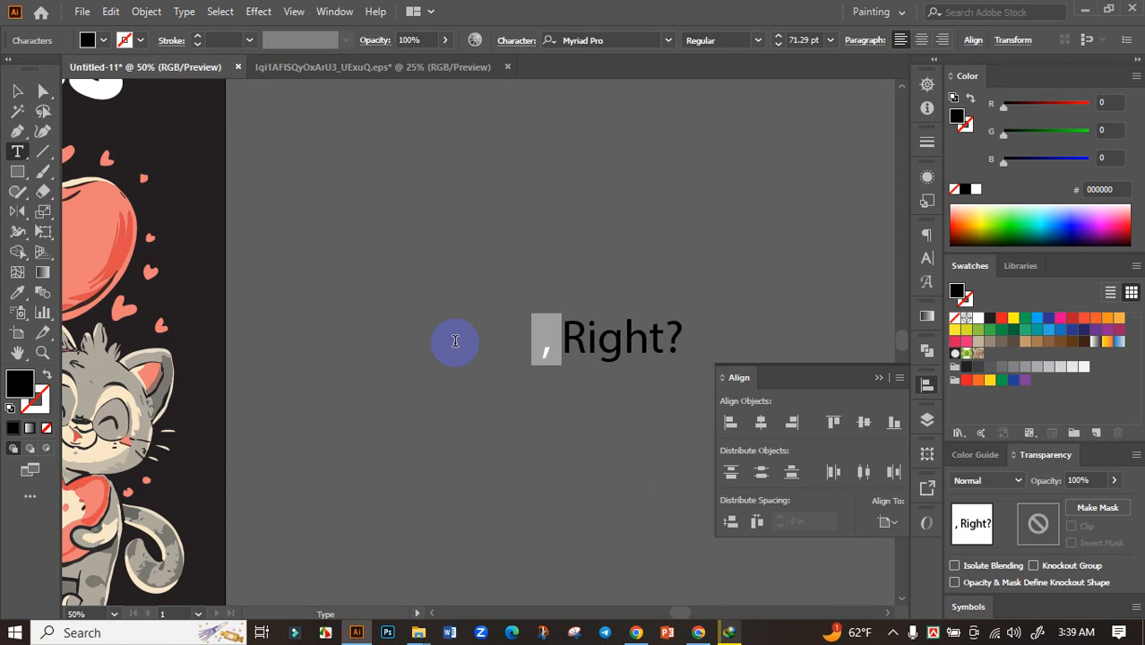
pyautogui.press('BackSpace')
pyautogui.click(17, 90)
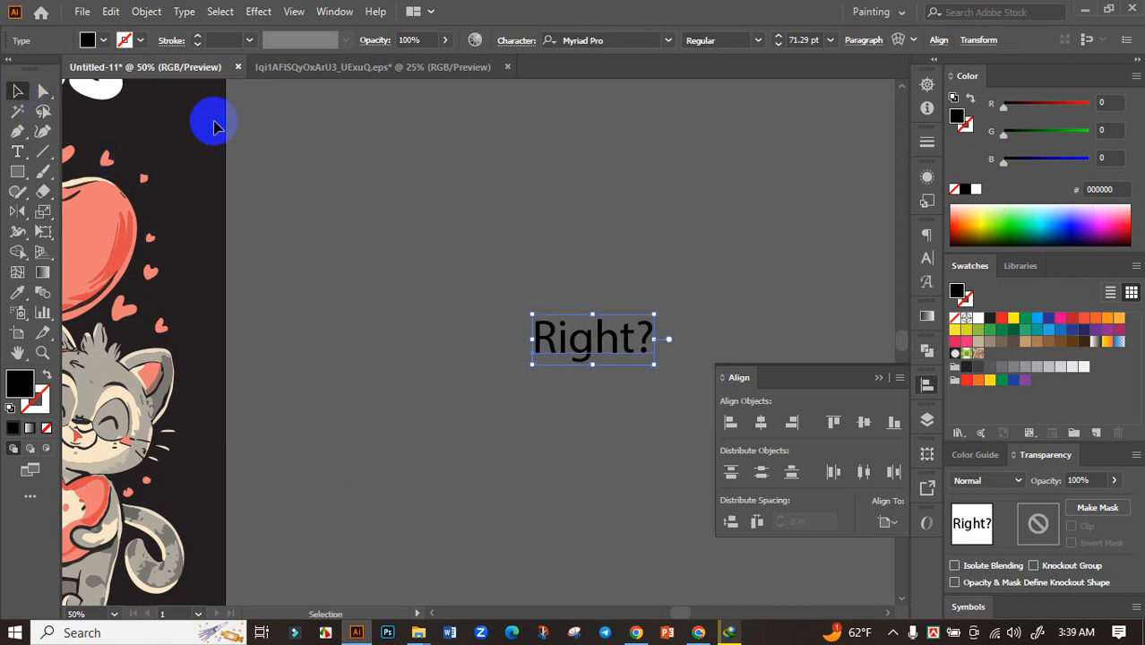
# Set the "Right?" text in the Falcon-Poster-Bold font.
pyautogui.click(664, 40)
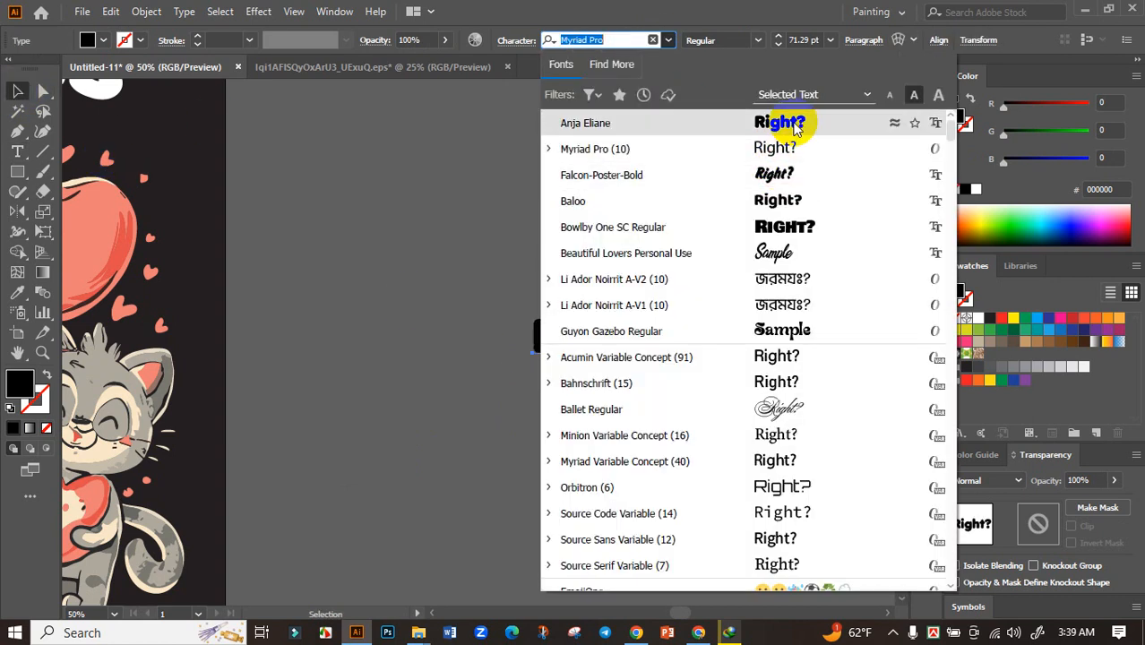
pyautogui.click(797, 173)
pyautogui.click(694, 338)
# Place the "Right?" text below "Meowtual" on the artboard and enlarge it to about 144 pt.
pyautogui.scroll(-3, 694, 338)
pyautogui.moveTo(711, 289); pyautogui.dragTo(766, 221)
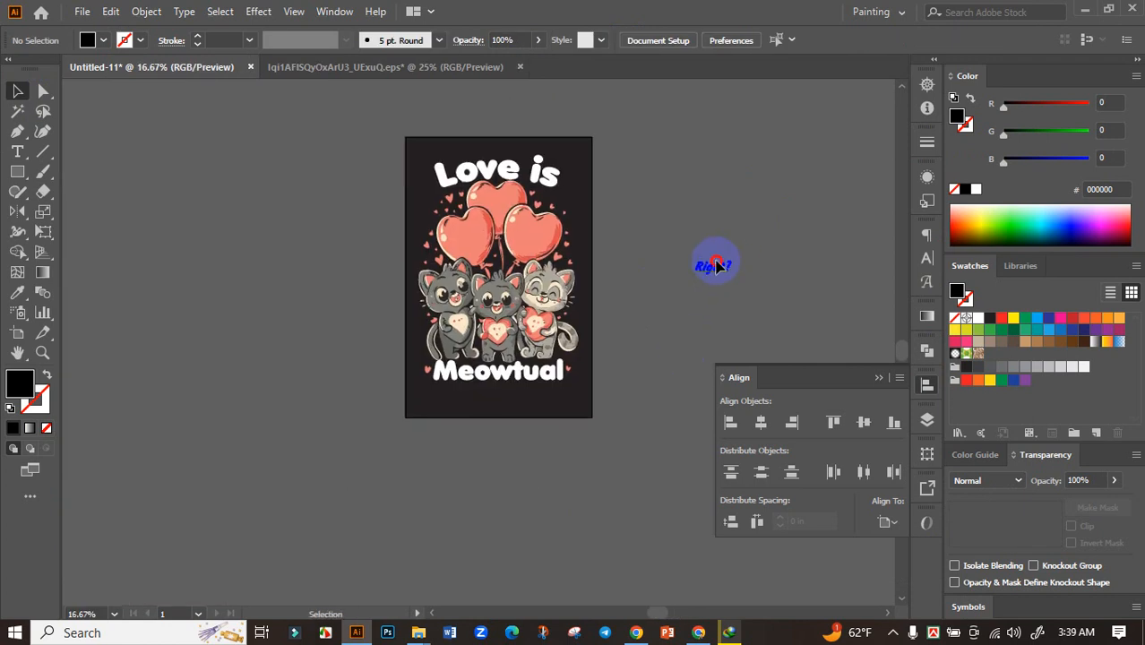
pyautogui.moveTo(716, 266); pyautogui.dragTo(494, 401)
pyautogui.scroll(2, 511, 399)
pyautogui.scroll(1, 516, 411)
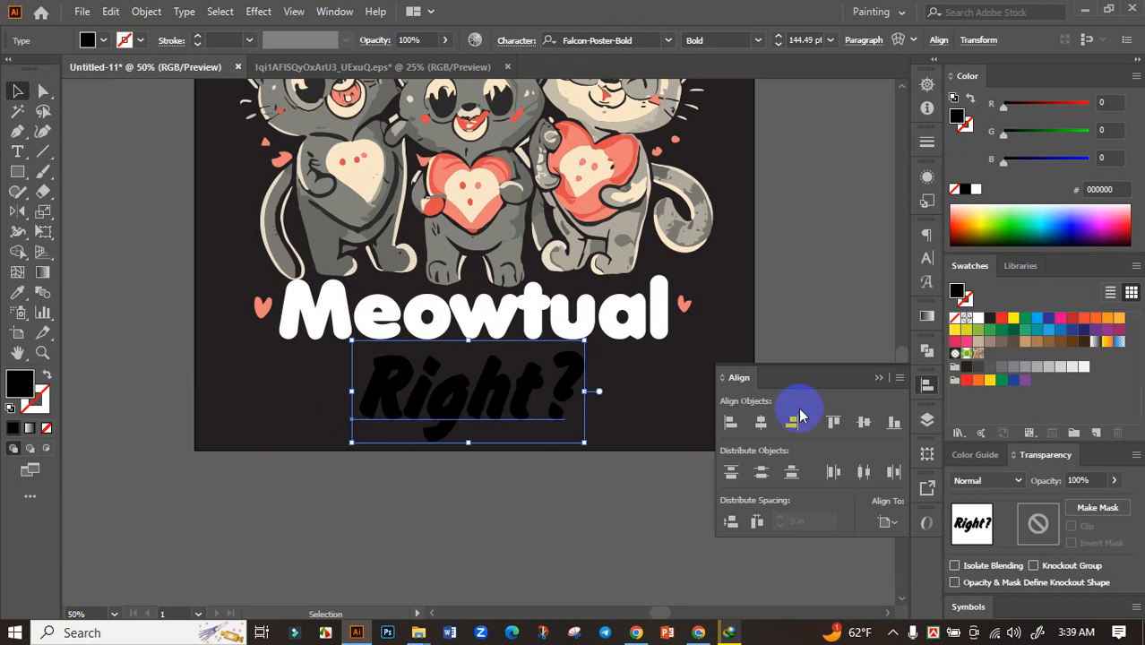
# Recolour the "Right?" text with the darker red e04d4b sampled from the rightmost cat's heart.
pyautogui.click(17, 292)
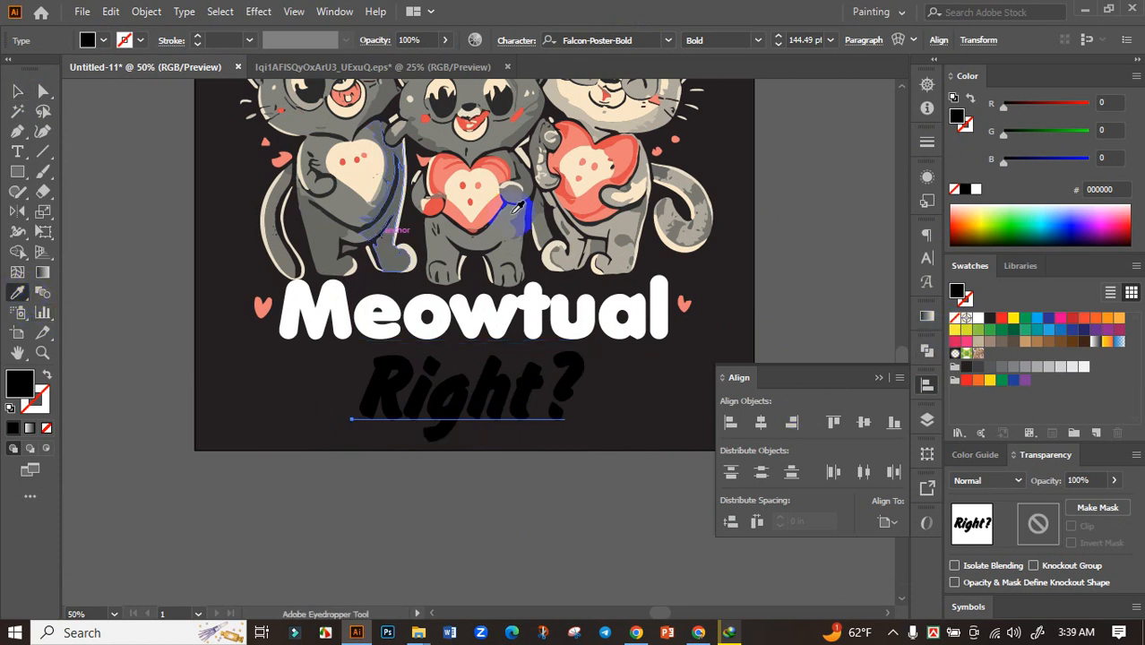
pyautogui.click(499, 179)
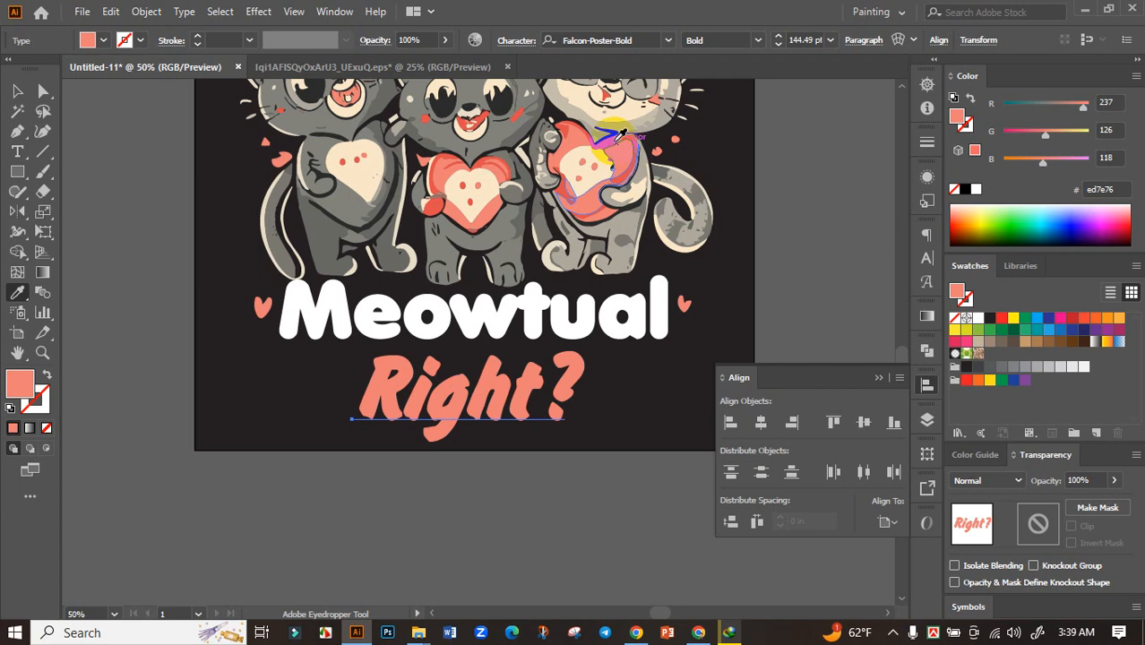
pyautogui.click(609, 142)
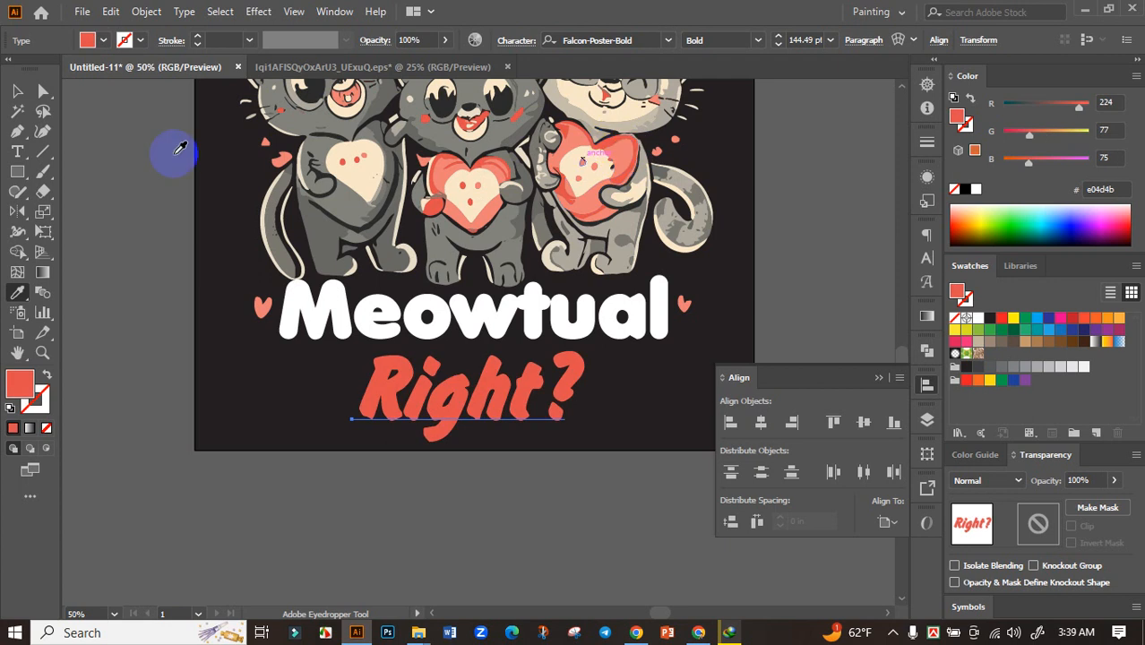
pyautogui.click(19, 99)
pyautogui.click(524, 503)
pyautogui.scroll(-3, 524, 501)
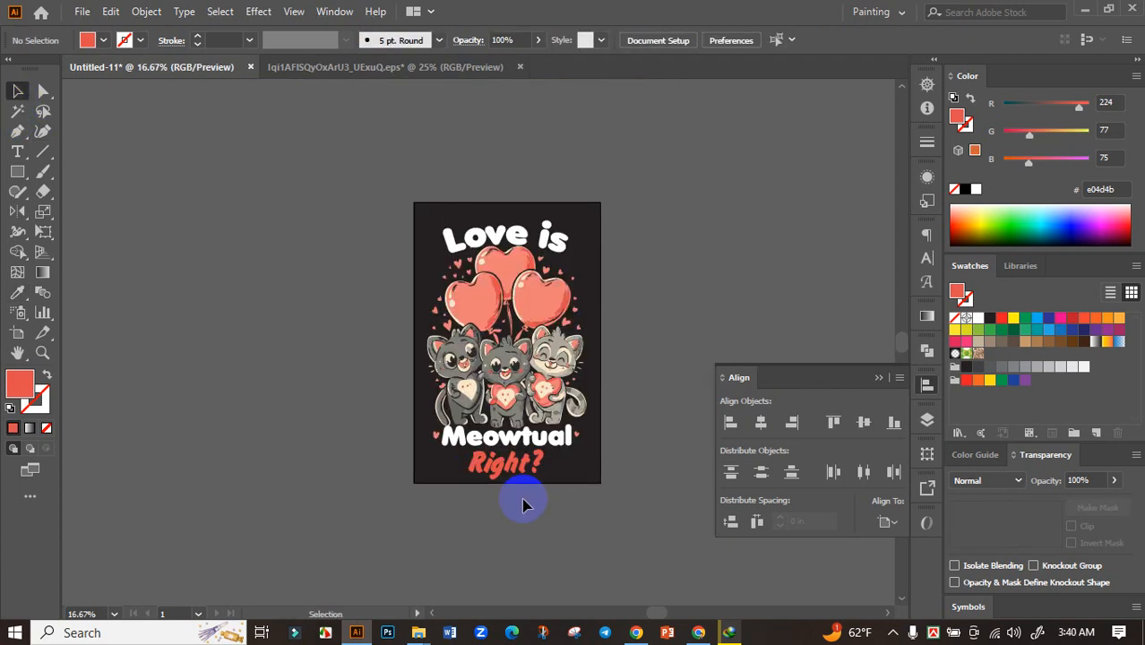
# Move the "Right?" text slightly up toward "Meowtual" and widen it a little from its centre.
pyautogui.scroll(3, 517, 484)
pyautogui.moveTo(504, 435); pyautogui.dragTo(507, 420)
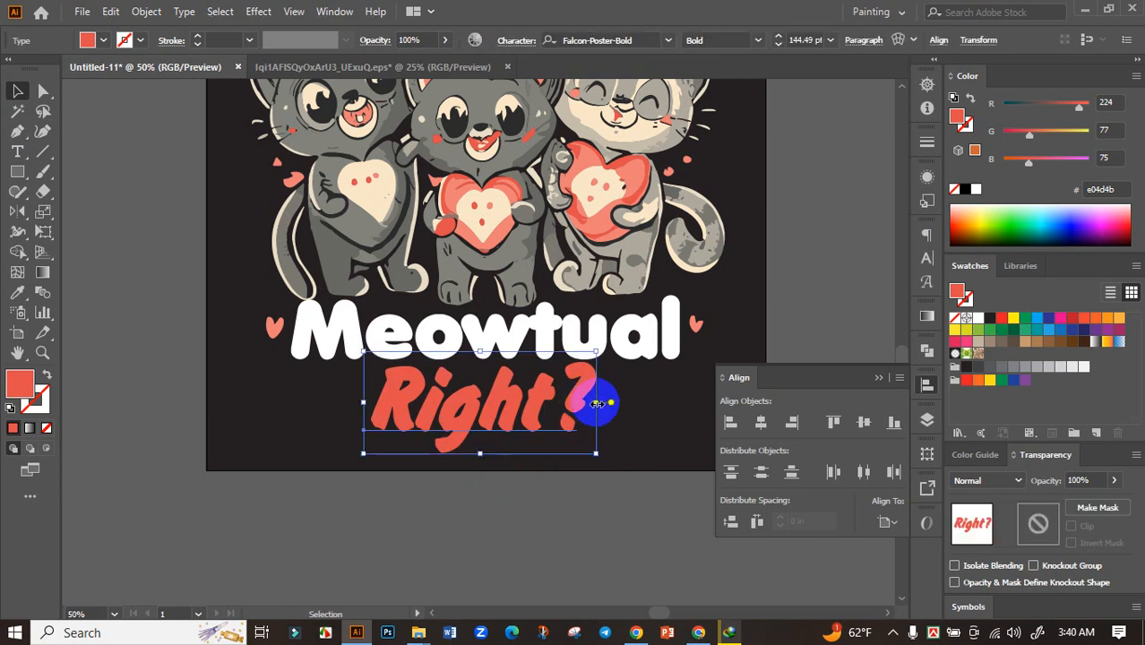
pyautogui.moveTo(597, 403); pyautogui.dragTo(608, 404)
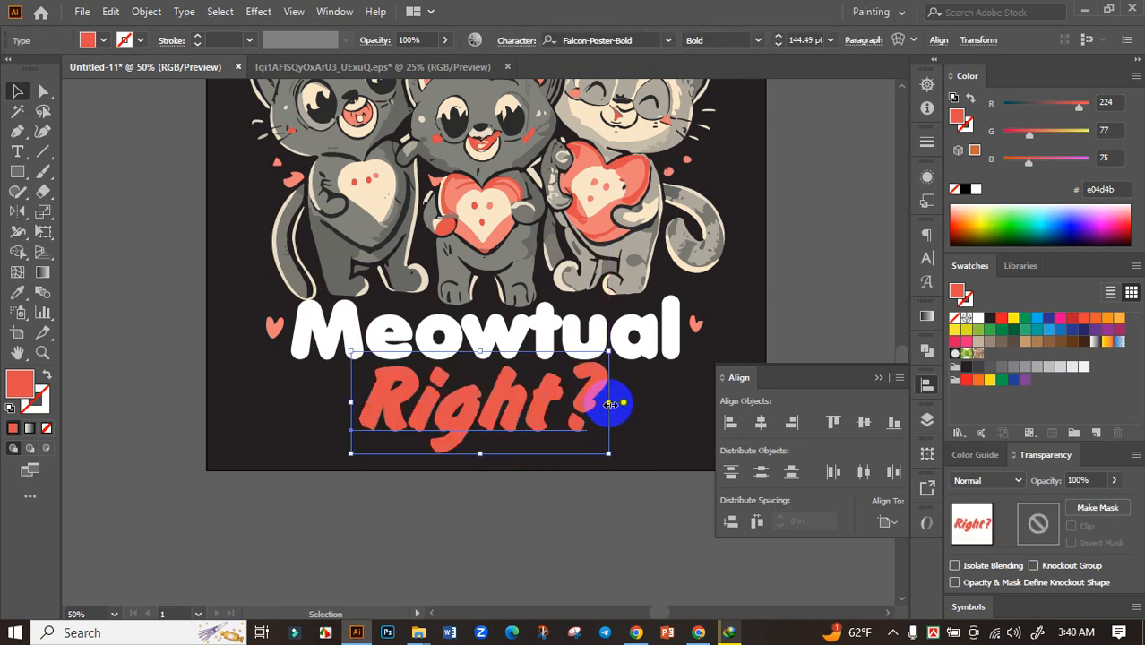
pyautogui.click(537, 503)
pyautogui.scroll(-3, 536, 502)
pyautogui.moveTo(540, 521); pyautogui.dragTo(529, 522)
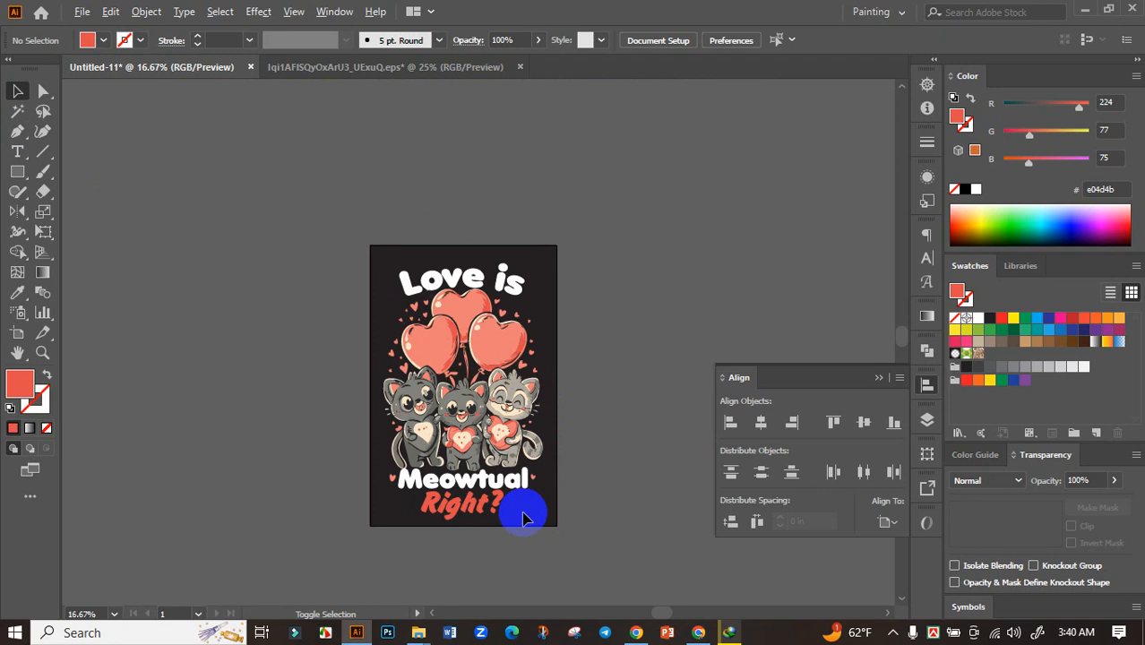
# Centre the "Right?" text horizontally on the artboard and convert it to outlines.
pyautogui.scroll(1, 524, 518)
pyautogui.click(485, 509)
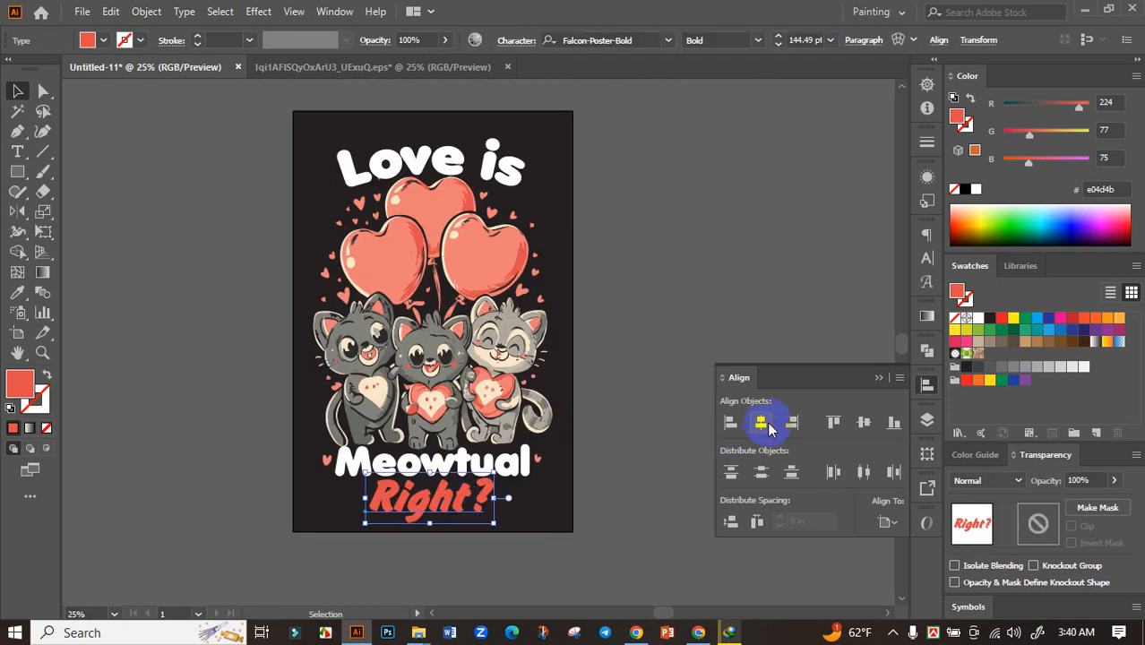
pyautogui.click(768, 429)
pyautogui.hotkey('ctrl', 'shift', 'o')
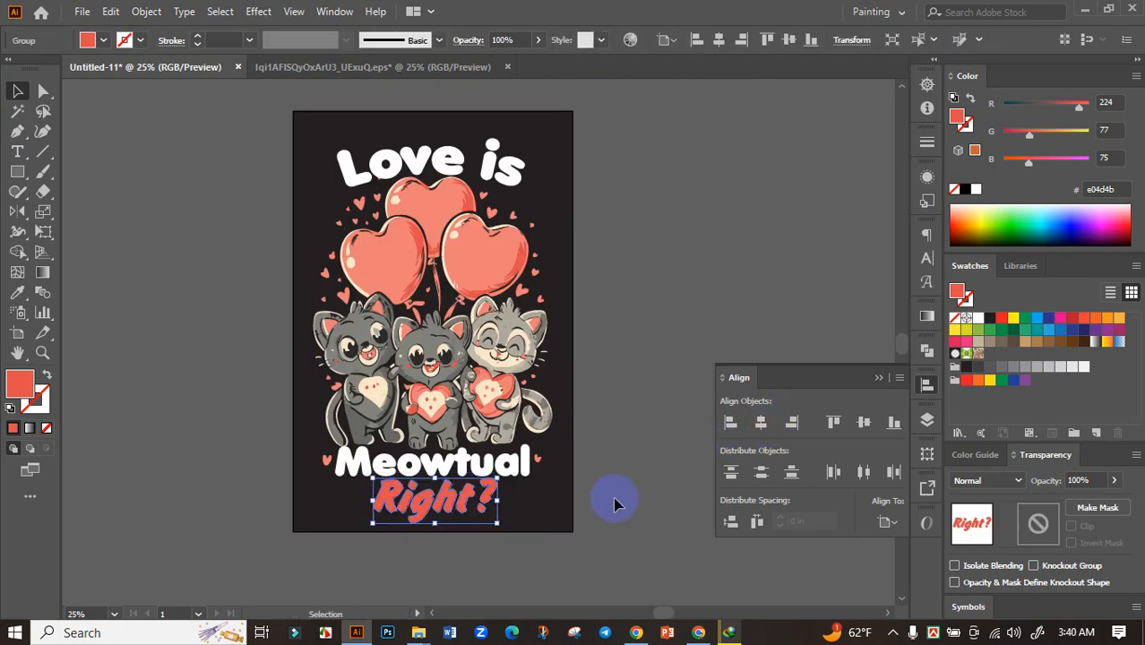
pyautogui.click(666, 584)
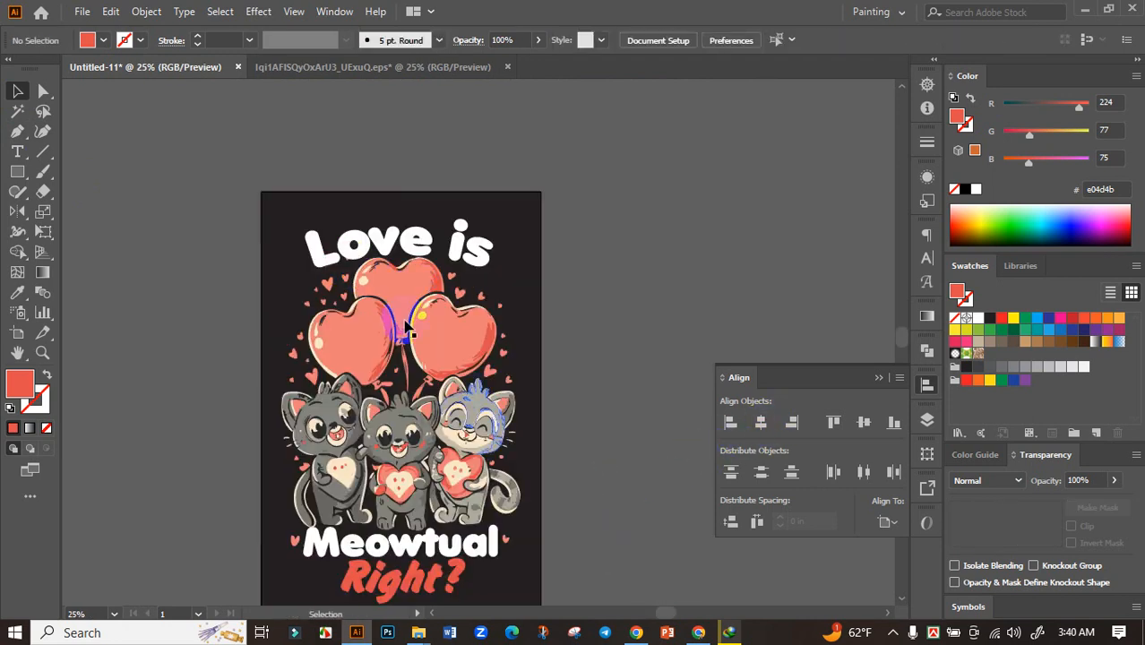
# Expand the arched "Love is" text into editable shapes.
pyautogui.scroll(5, 345, 256)
pyautogui.click(341, 240)
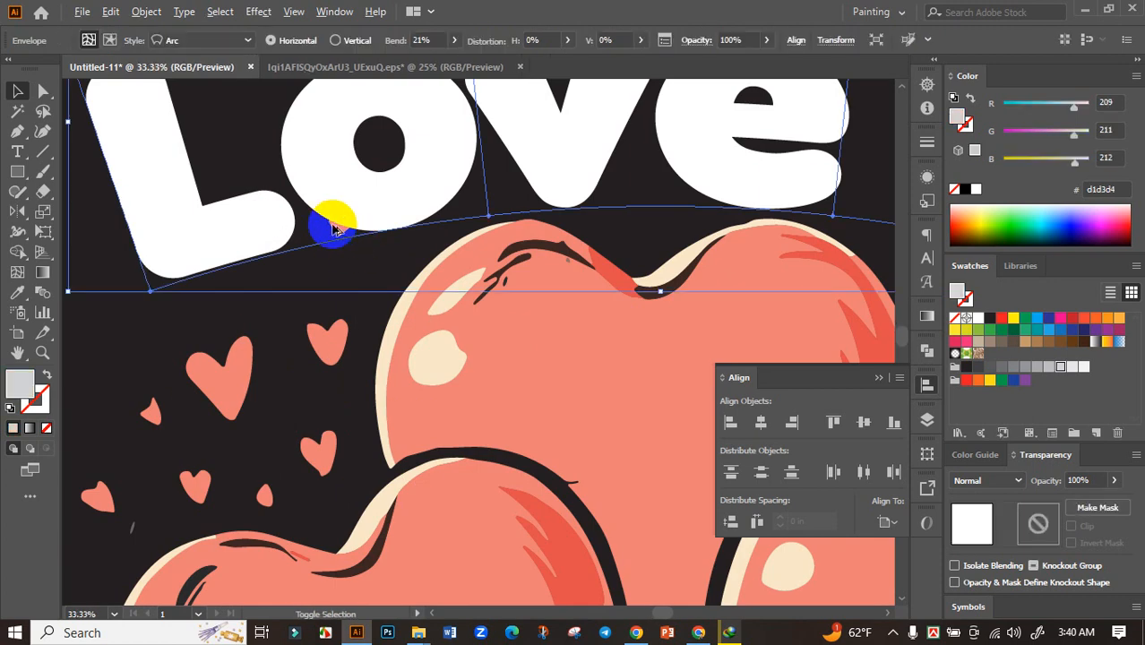
pyautogui.scroll(-4, 336, 235)
pyautogui.click(146, 11)
pyautogui.click(215, 202)
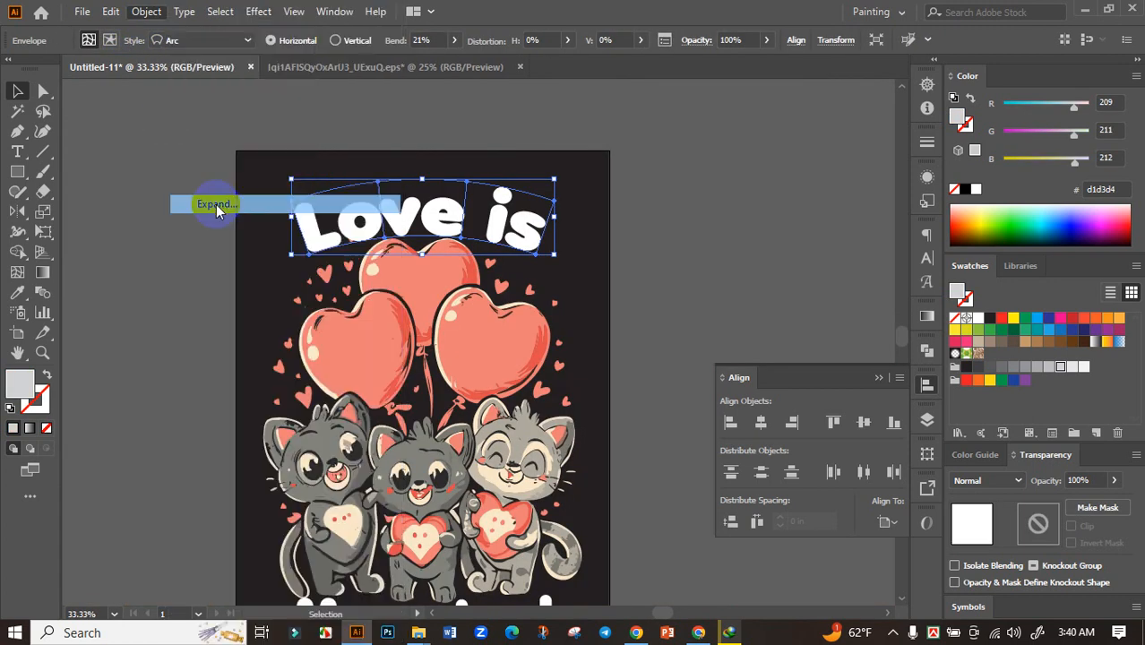
pyautogui.press('Return')
pyautogui.click(283, 235)
# Delete the small heart partly hidden beneath the "o" of "Love is".
pyautogui.scroll(5, 283, 235)
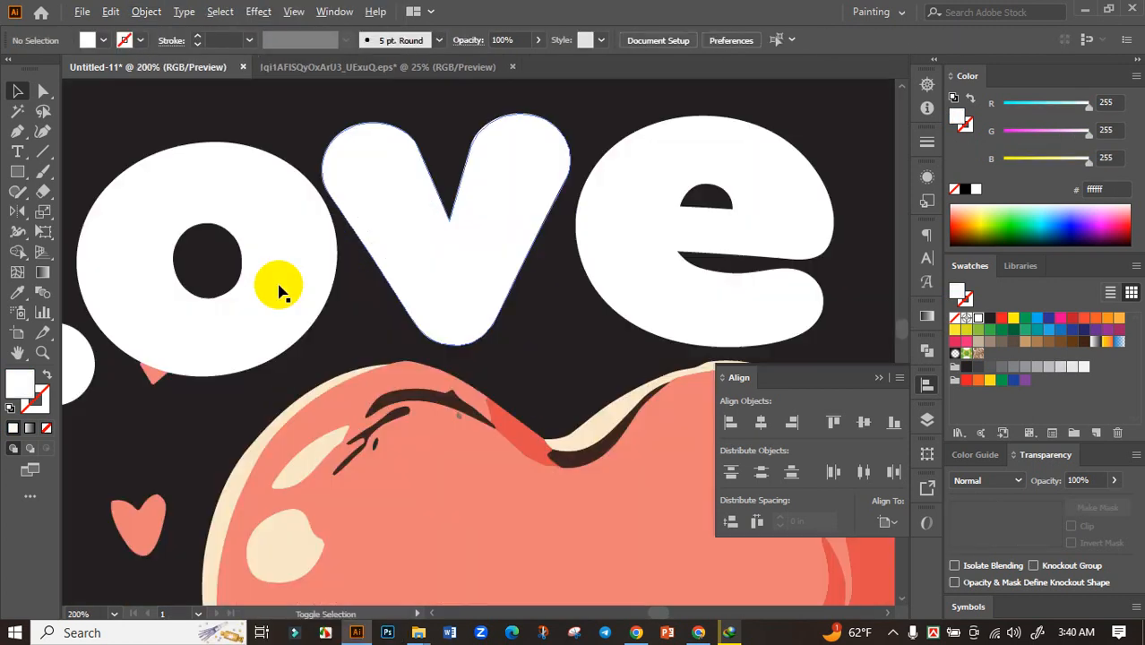
pyautogui.click(152, 379)
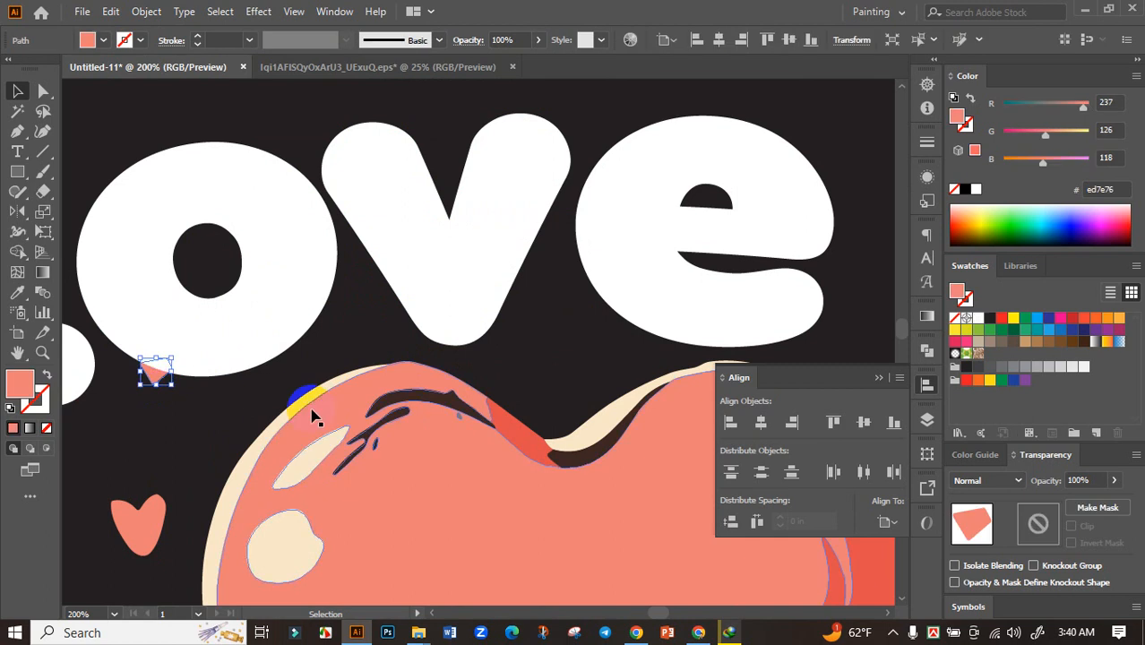
pyautogui.click(434, 357)
pyautogui.scroll(-5, 440, 340)
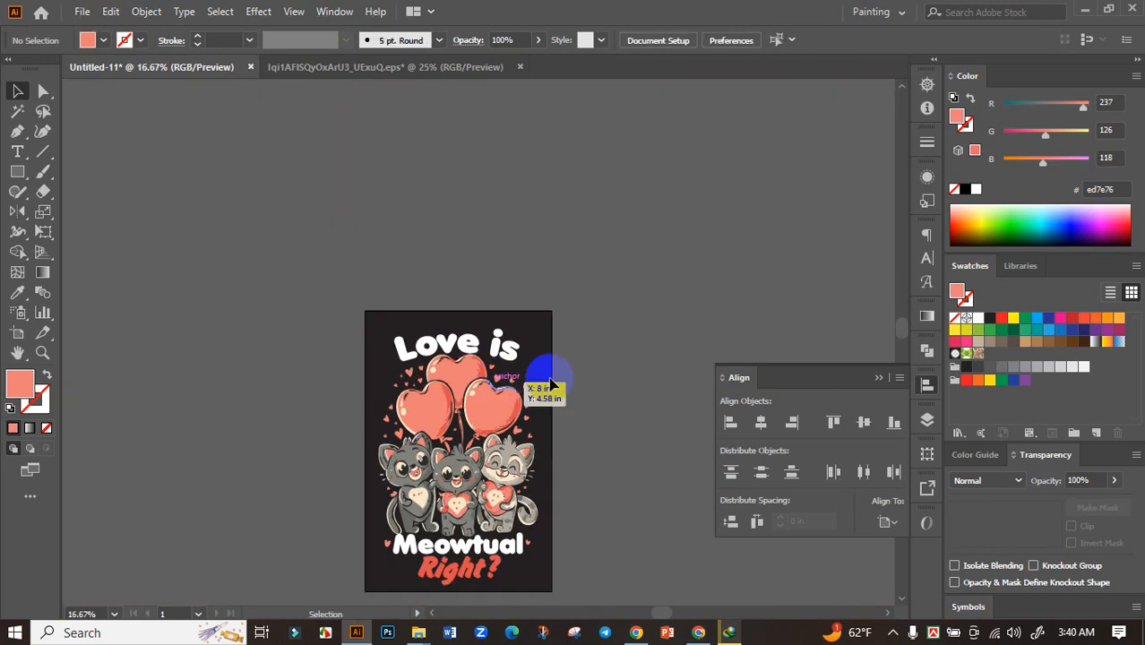
pyautogui.moveTo(635, 384); pyautogui.dragTo(614, 320)
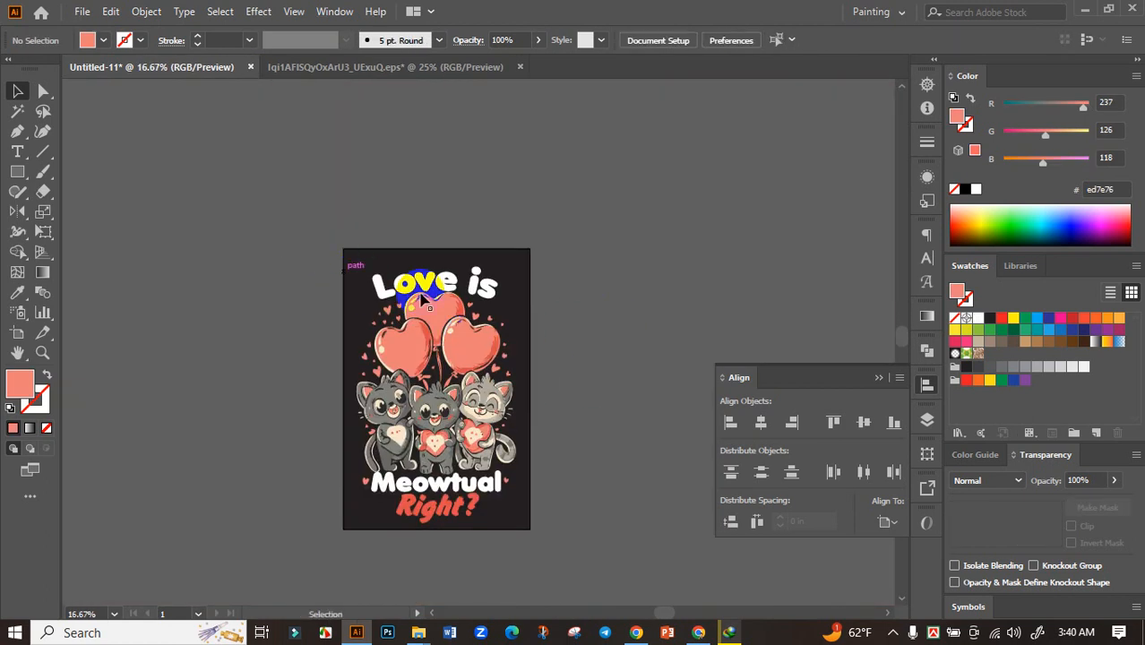
pyautogui.scroll(2, 422, 266)
pyautogui.click(422, 266)
pyautogui.click(690, 354)
pyautogui.moveTo(690, 354); pyautogui.dragTo(662, 169)
pyautogui.scroll(-1, 516, 498)
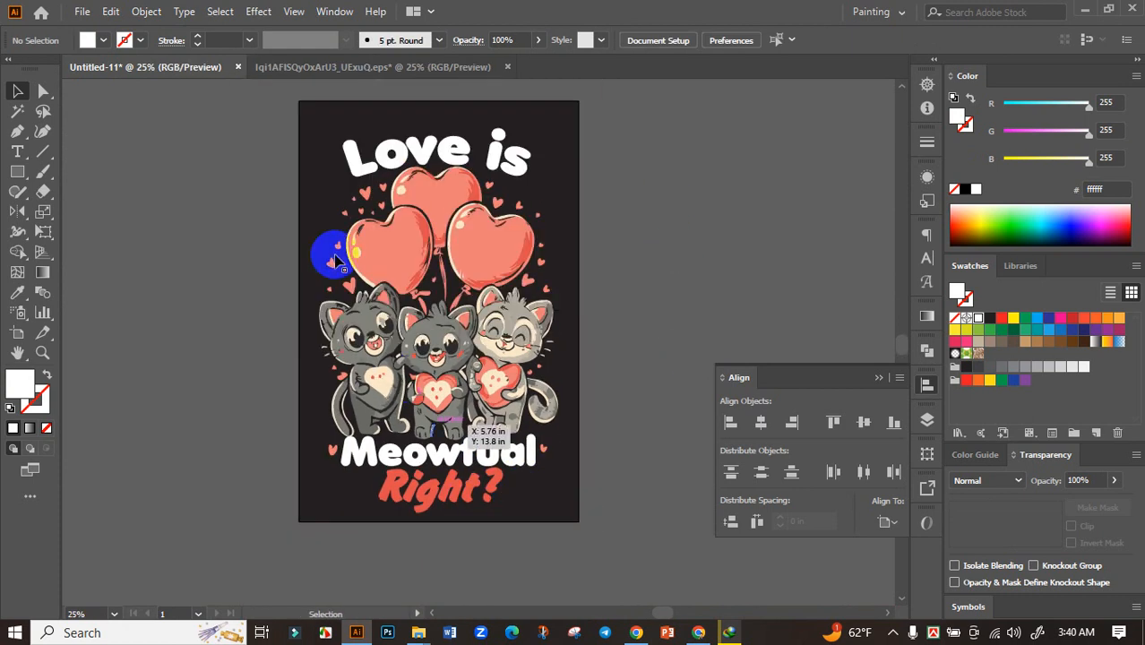
# Group all the artwork and slogan text and centre the group vertically on the artboard.
pyautogui.moveTo(300, 126); pyautogui.dragTo(622, 531)
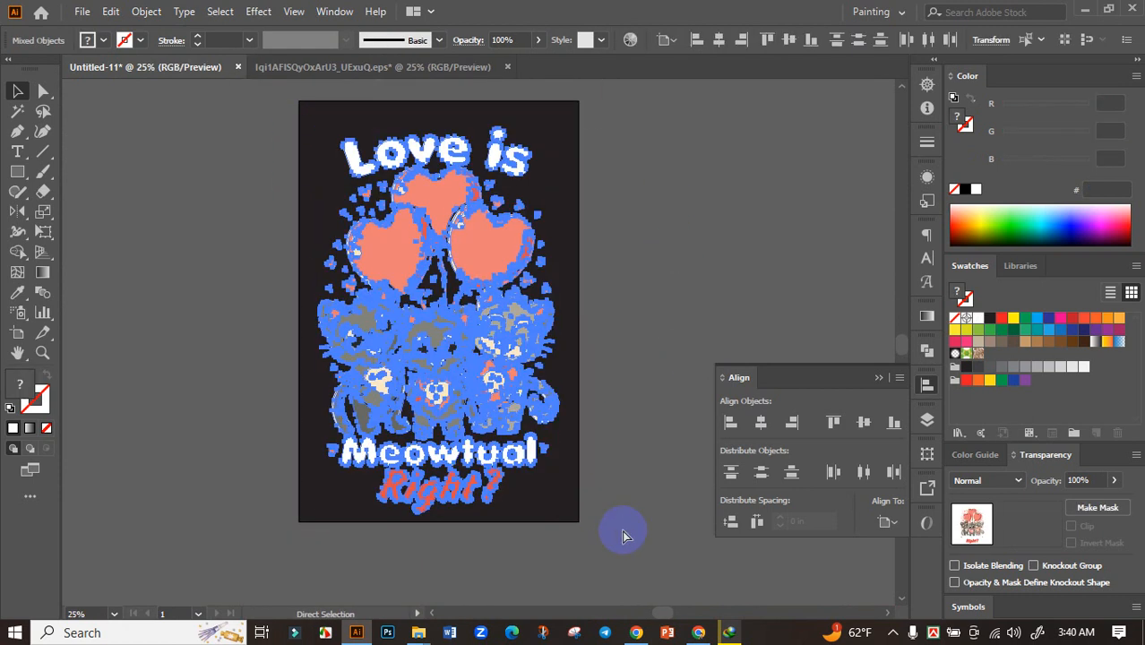
pyautogui.click(859, 427)
pyautogui.click(633, 327)
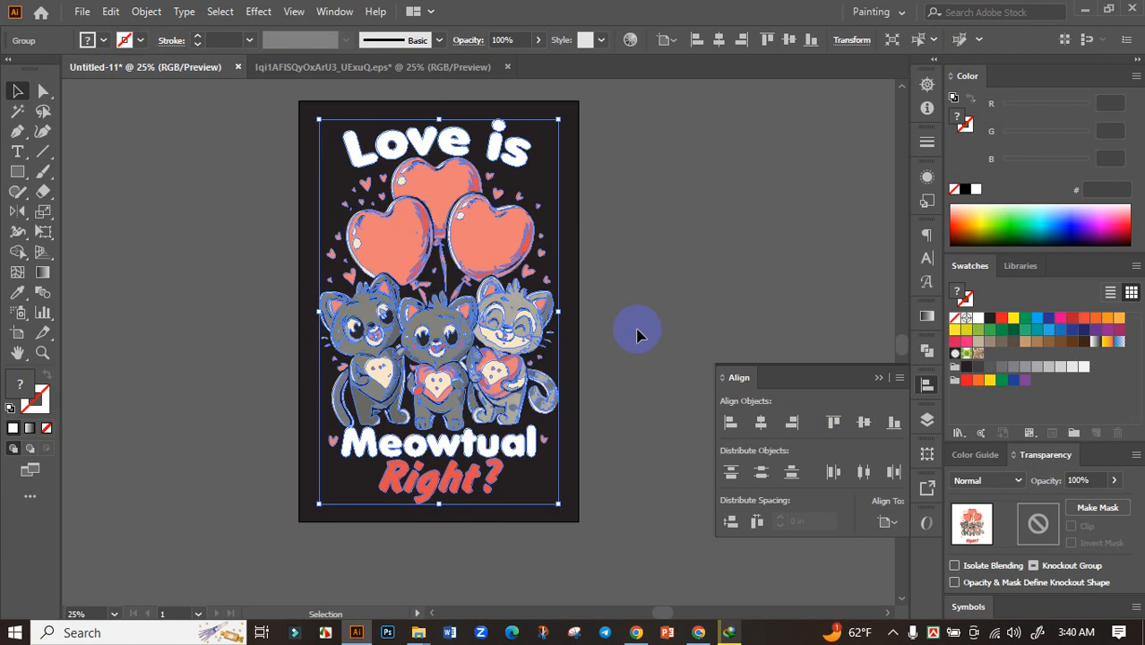
# Enlarge the grouped cats and slogan design slightly and proportionally about its centre, so it fills more of the artboard.
pyautogui.click(557, 321)
pyautogui.moveTo(557, 313); pyautogui.dragTo(569, 316)
pyautogui.click(637, 313)
pyautogui.moveTo(642, 314); pyautogui.dragTo(580, 359)
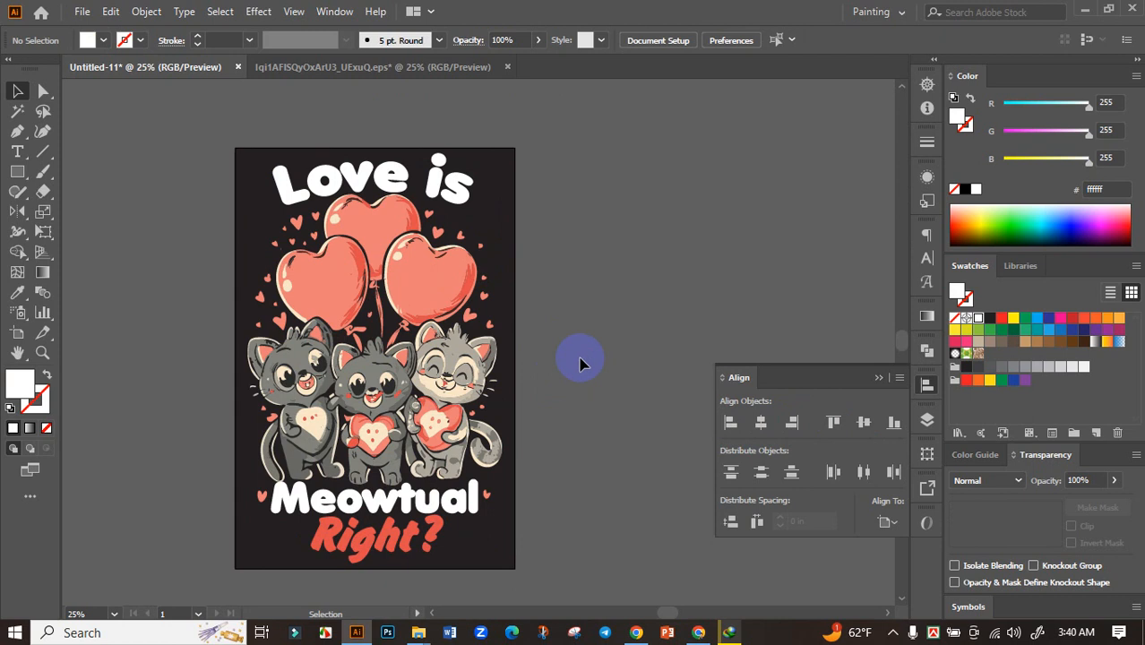
# Recolor the grouped artwork with its harmony colors linked, setting the red's saturation to 77%.
pyautogui.click(464, 154)
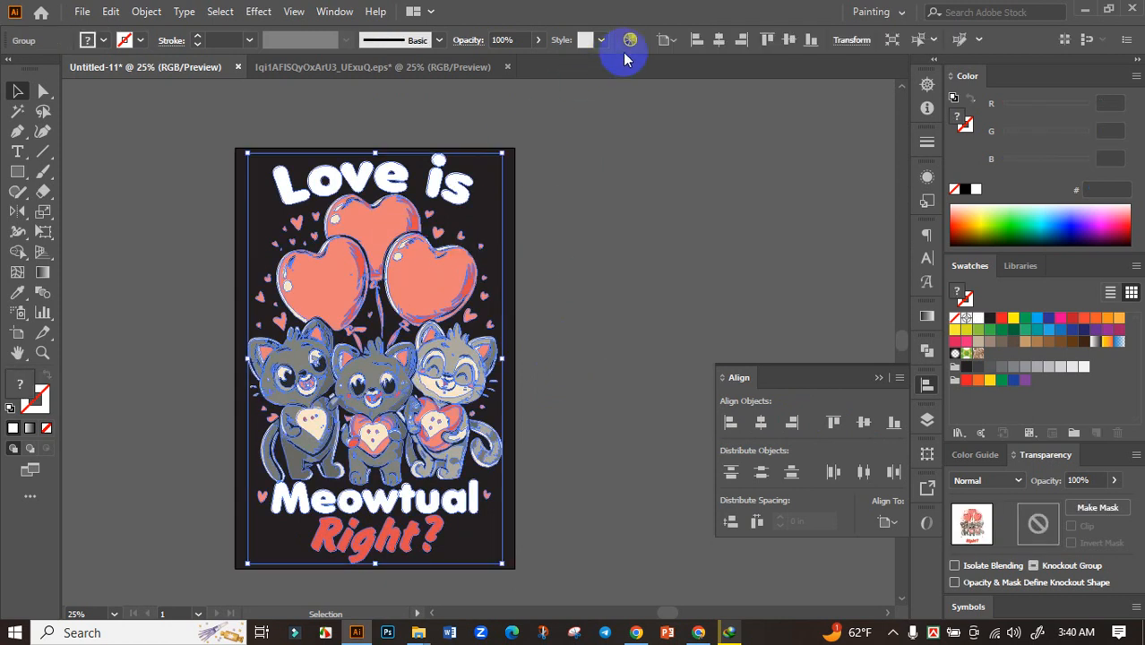
pyautogui.click(631, 39)
pyautogui.click(718, 88)
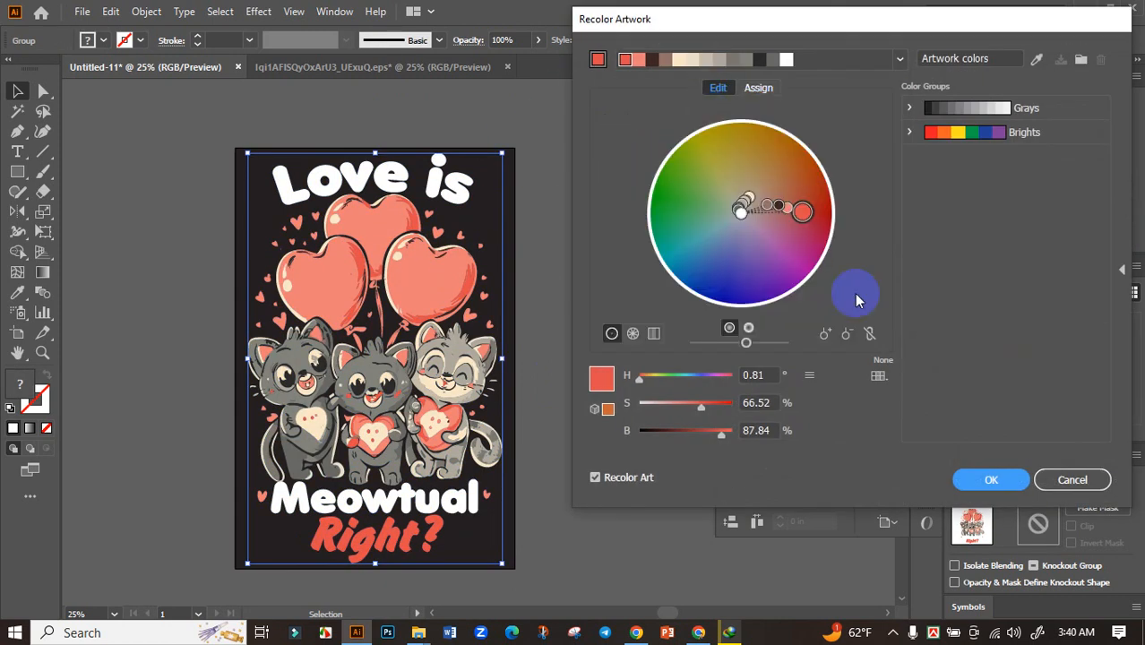
pyautogui.click(870, 333)
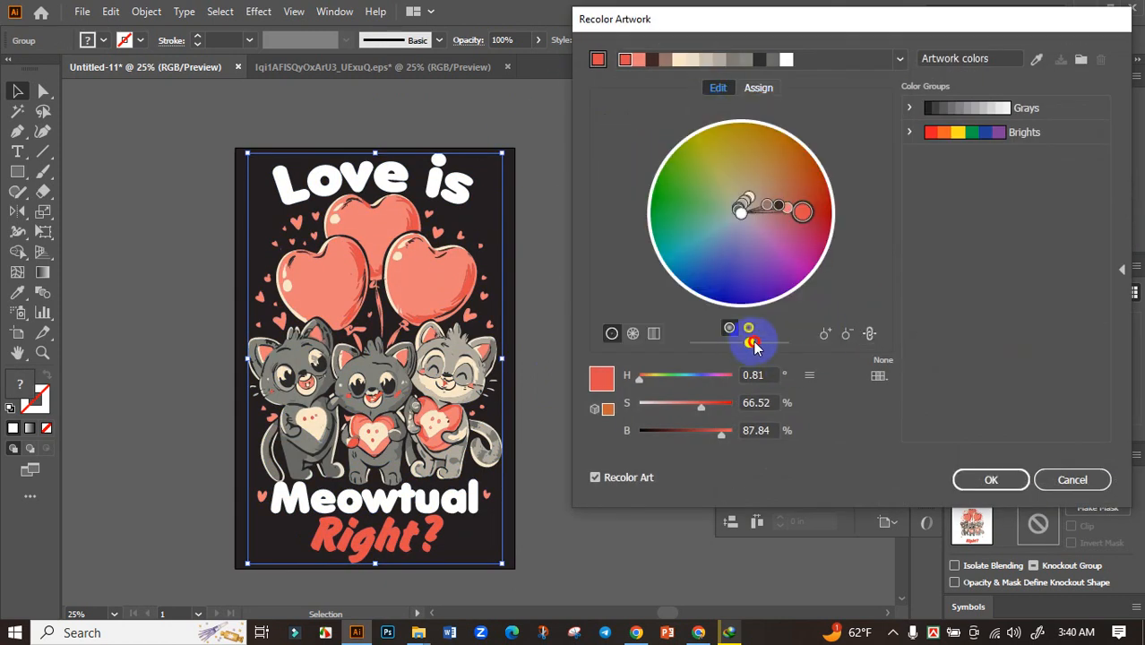
pyautogui.moveTo(704, 407); pyautogui.dragTo(709, 412)
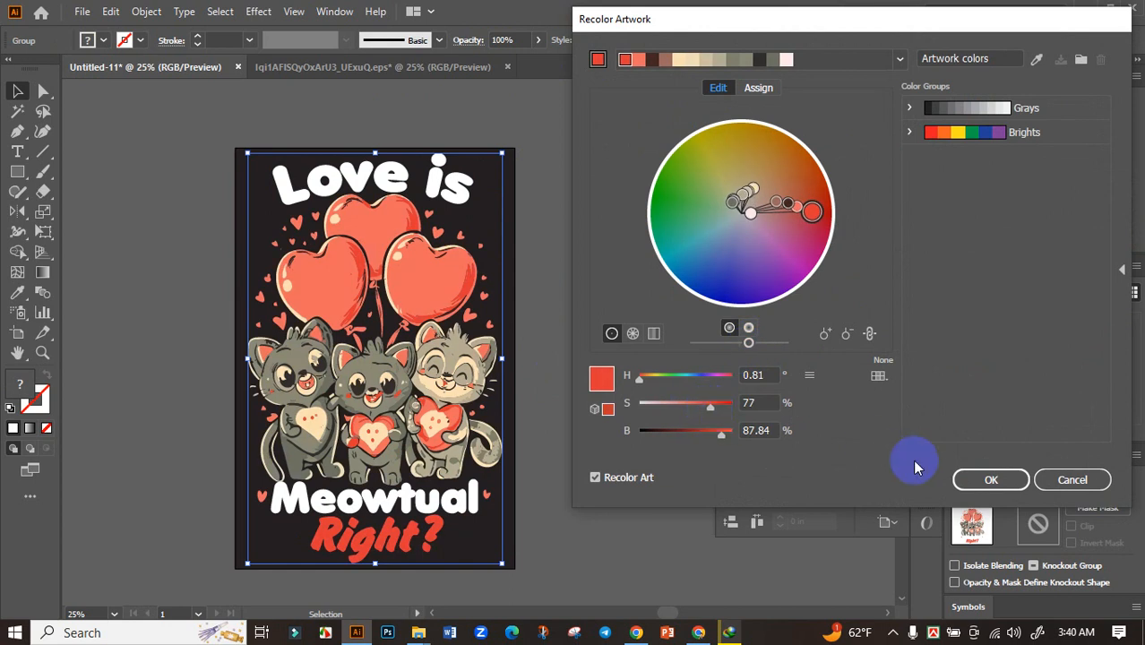
pyautogui.click(986, 478)
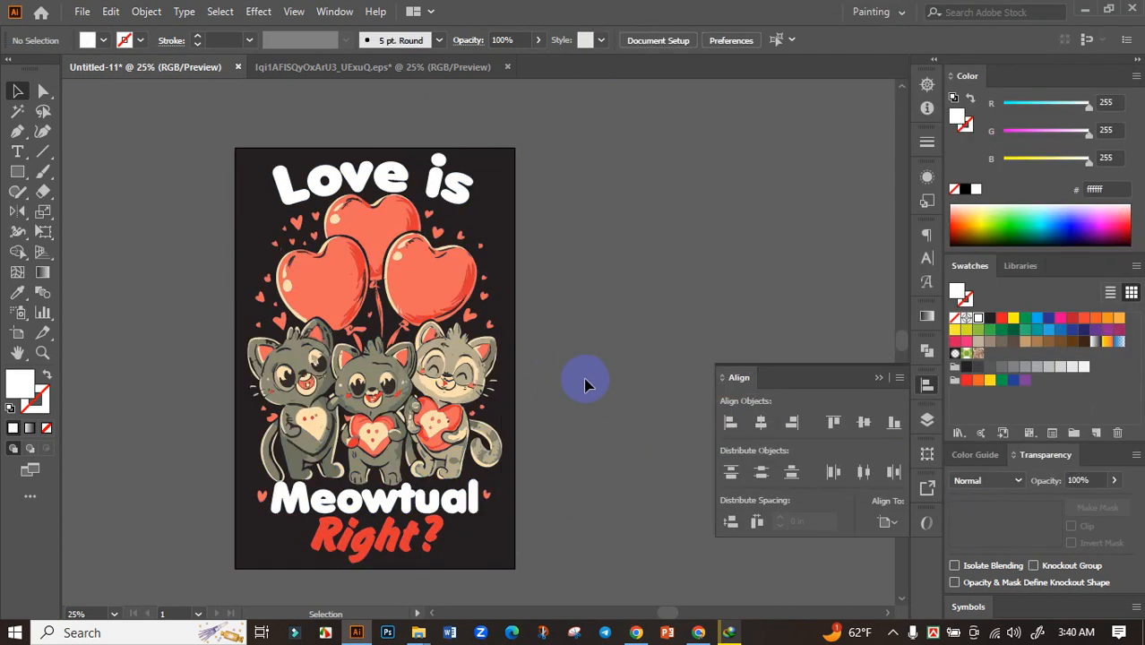
# Recolour the "Right?" text inside the group with the coral (f0685e) sampled from a heart balloon.
pyautogui.scroll(-1, 584, 383)
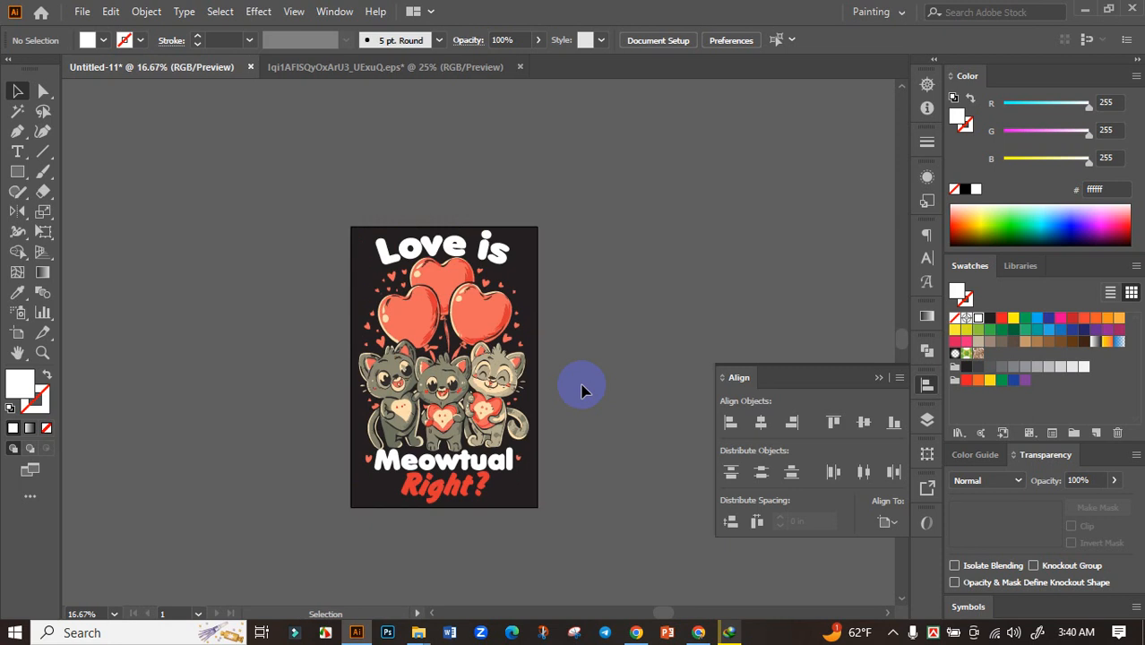
pyautogui.scroll(1, 491, 540)
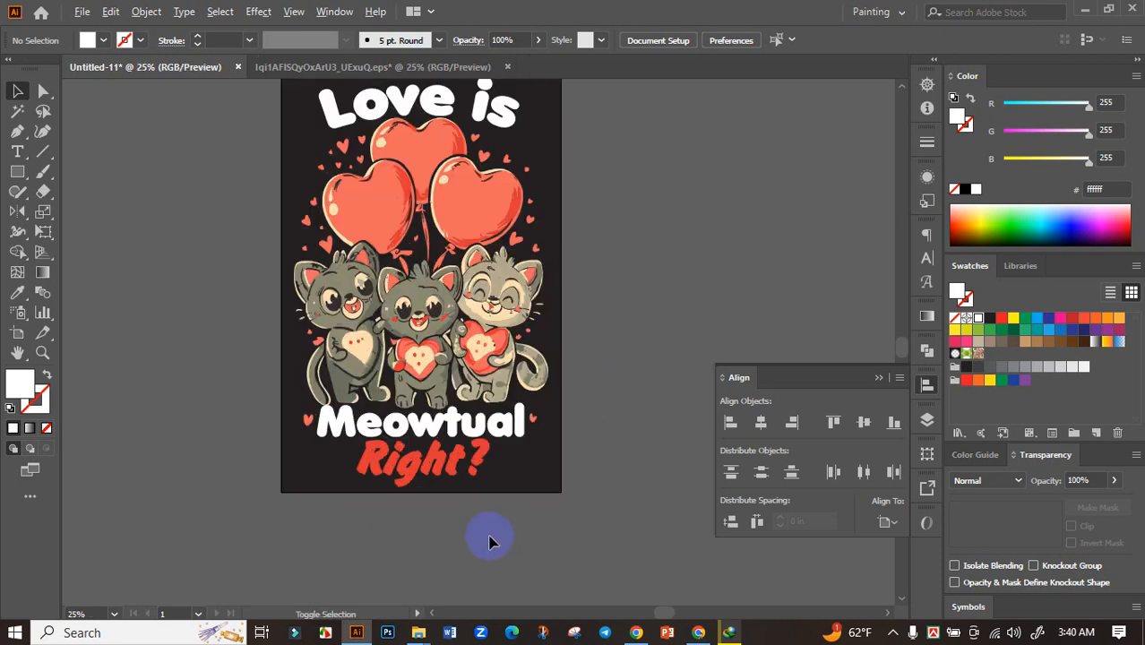
pyautogui.doubleClick(448, 479)
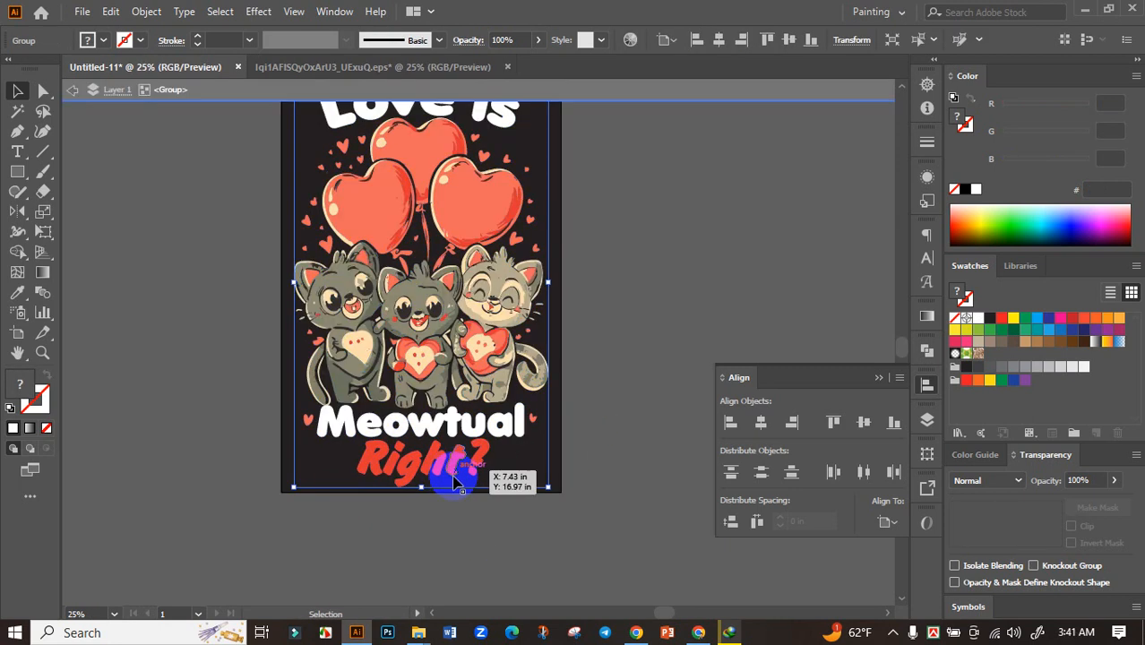
pyautogui.click(14, 296)
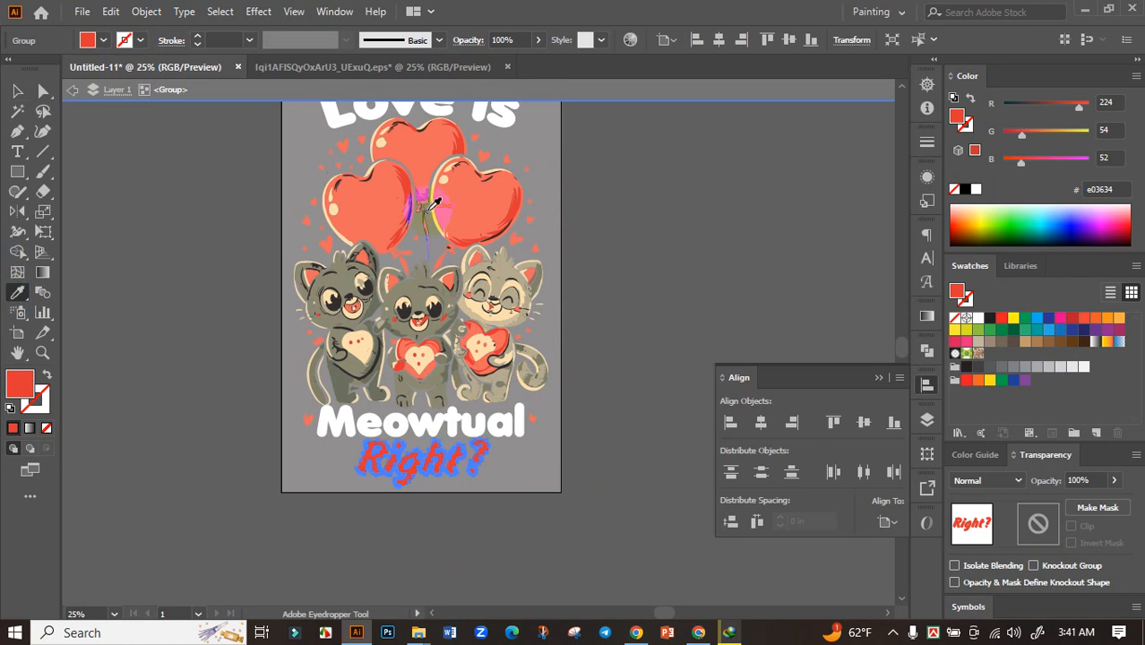
pyautogui.click(473, 210)
pyautogui.click(19, 97)
pyautogui.doubleClick(190, 279)
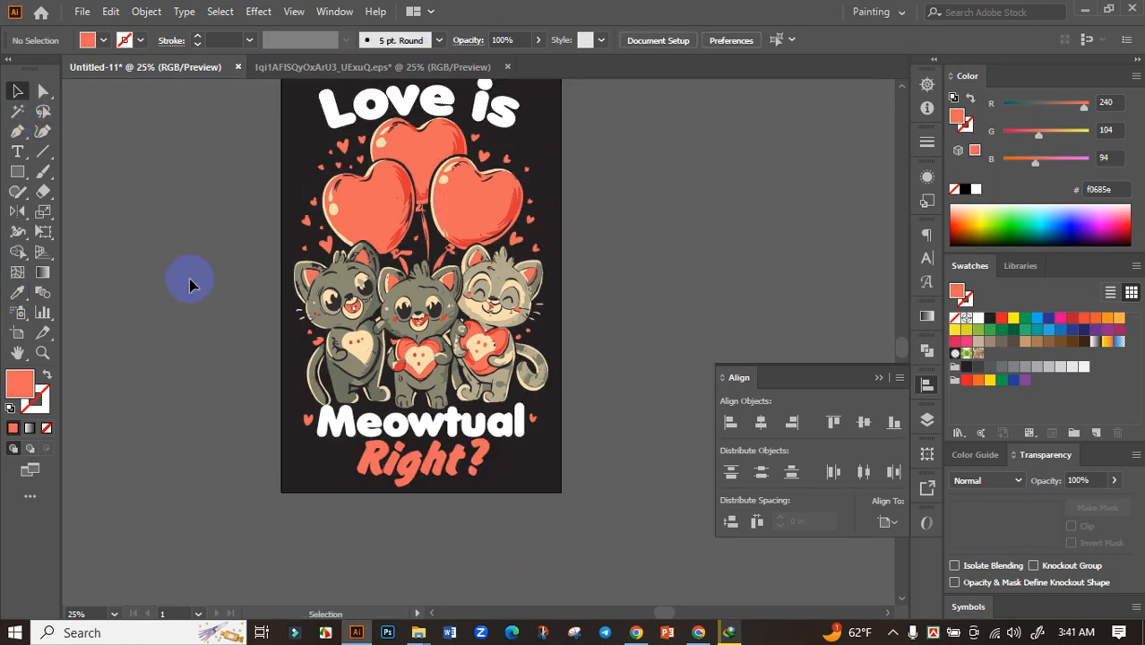
# Check the whole design on the artboard, examining the colours and layout of the cats, balloons and slogan up close and at reduced size.
pyautogui.scroll(-2, 188, 284)
pyautogui.moveTo(345, 429); pyautogui.dragTo(437, 503)
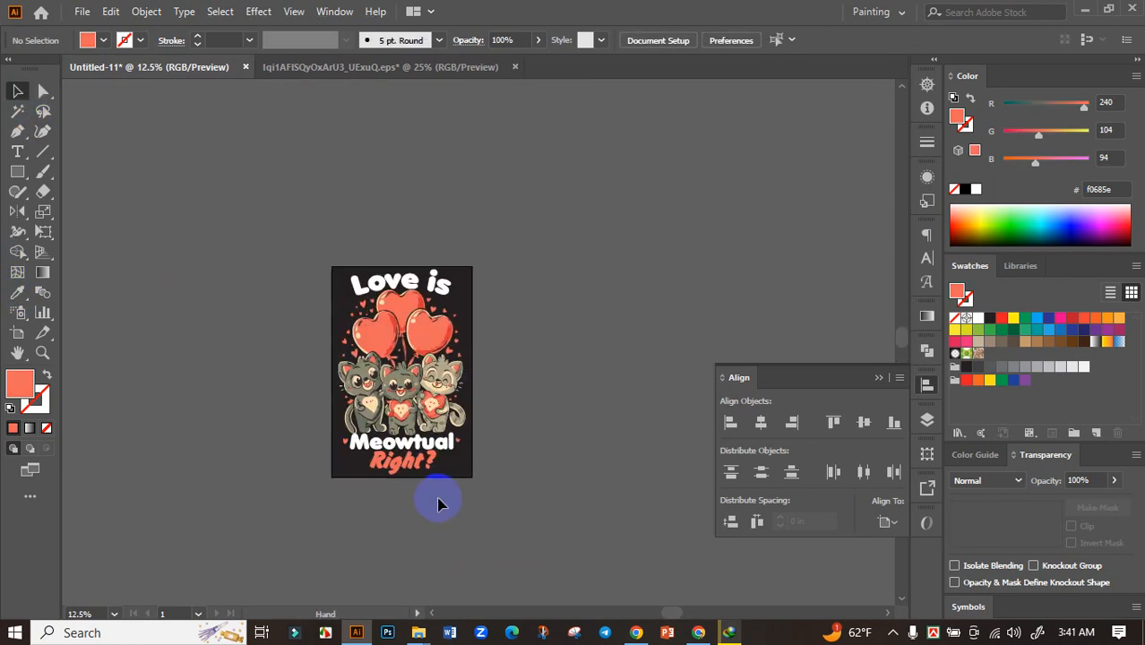
pyautogui.scroll(1, 429, 503)
pyautogui.scroll(1, 429, 488)
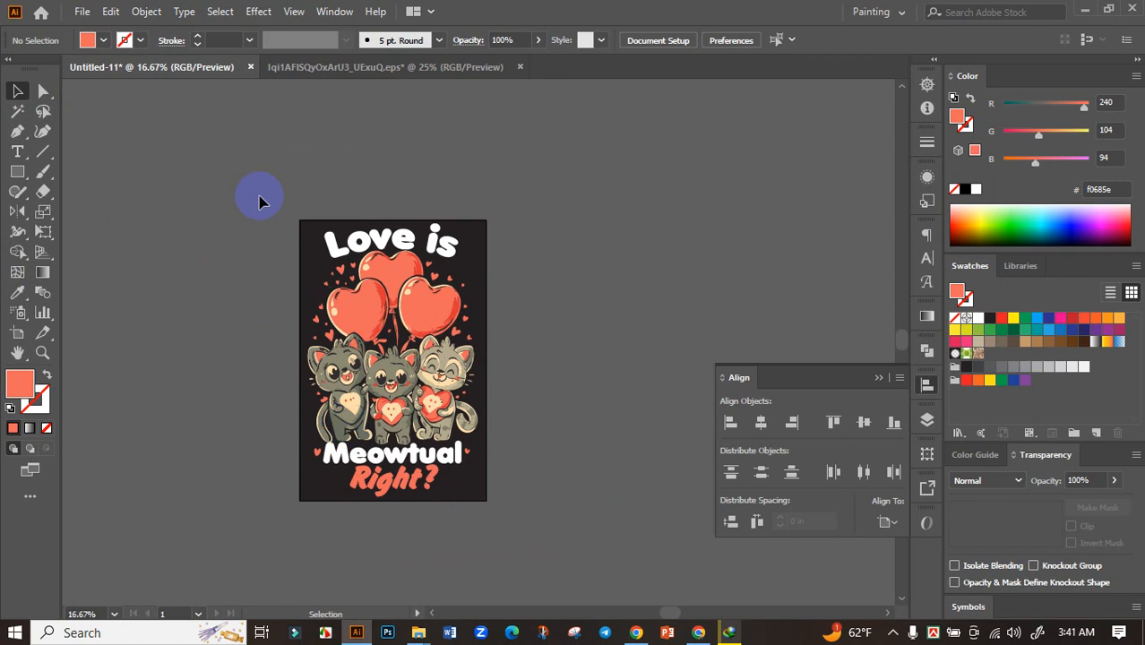
pyautogui.moveTo(509, 529); pyautogui.dragTo(552, 545)
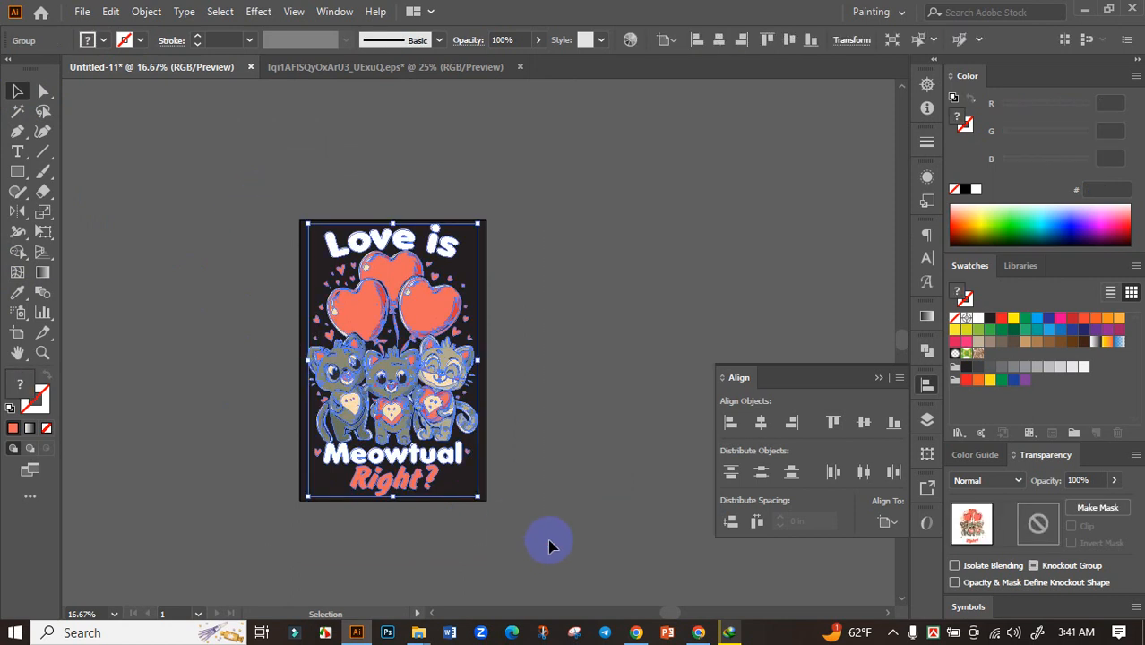
pyautogui.click(515, 442)
pyautogui.scroll(2, 524, 426)
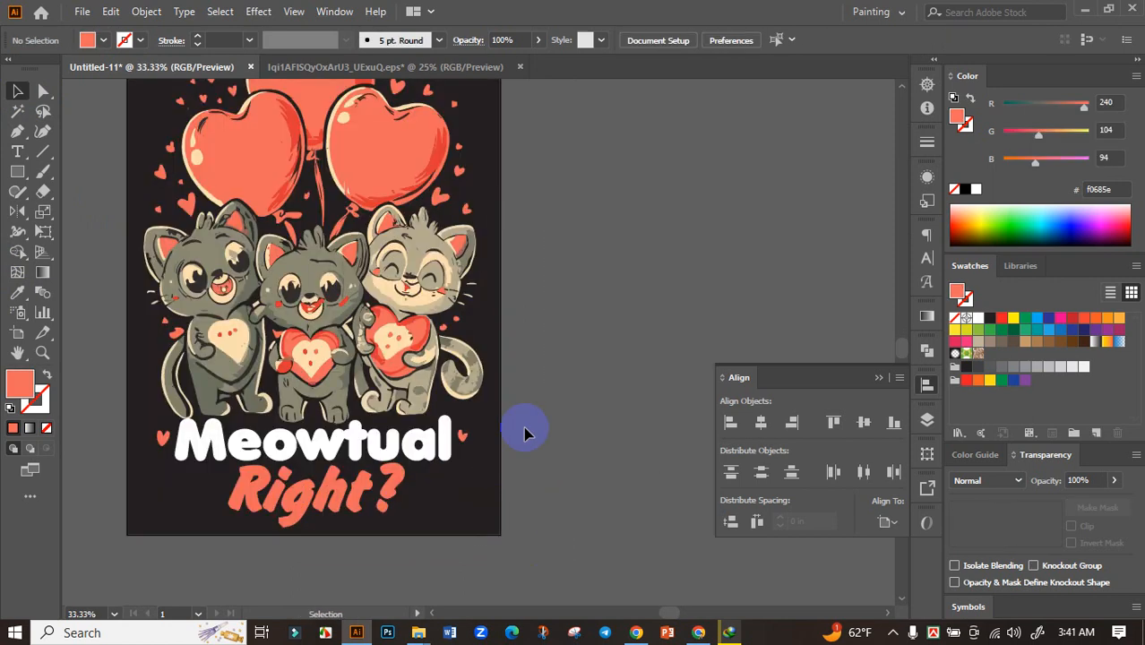
pyautogui.scroll(-1, 575, 485)
pyautogui.moveTo(585, 490); pyautogui.dragTo(578, 428)
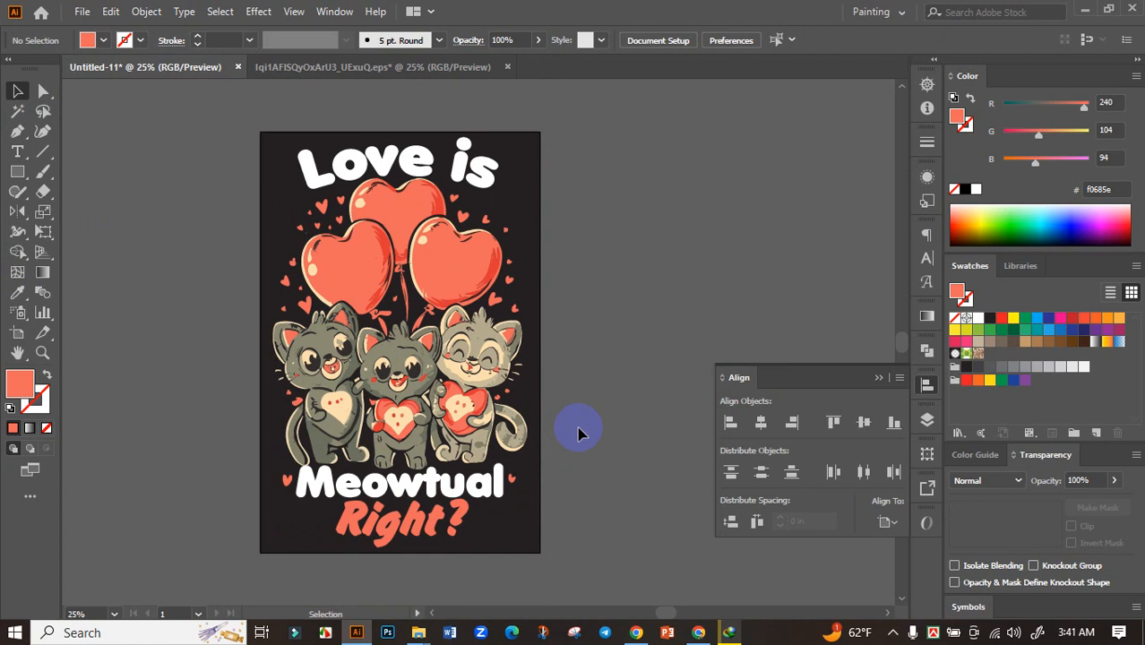